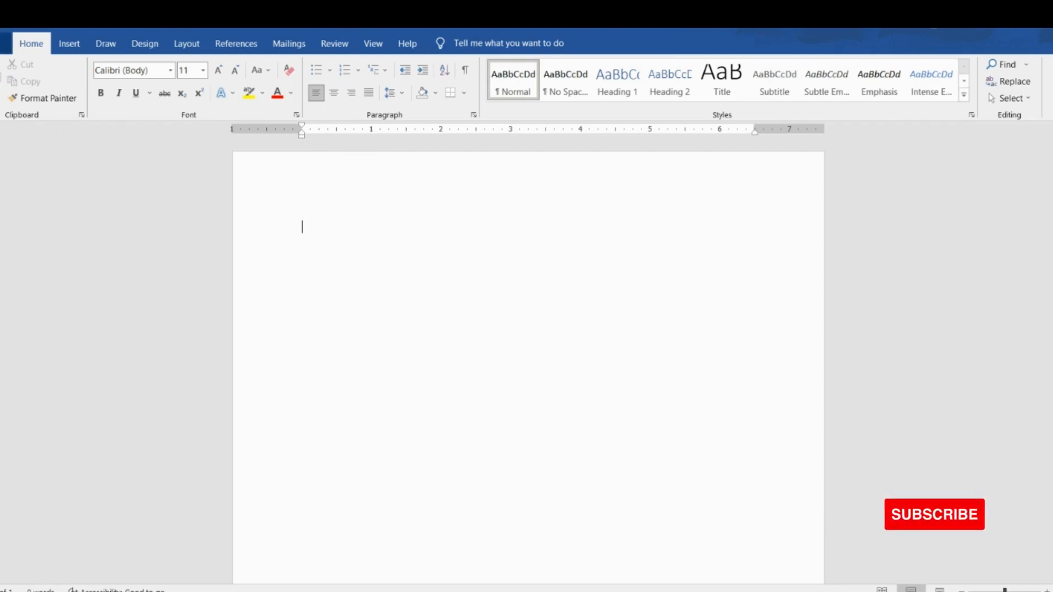
Enable the Developer tab in the ribbon customization options and apply the change.
left_click(5, 43)
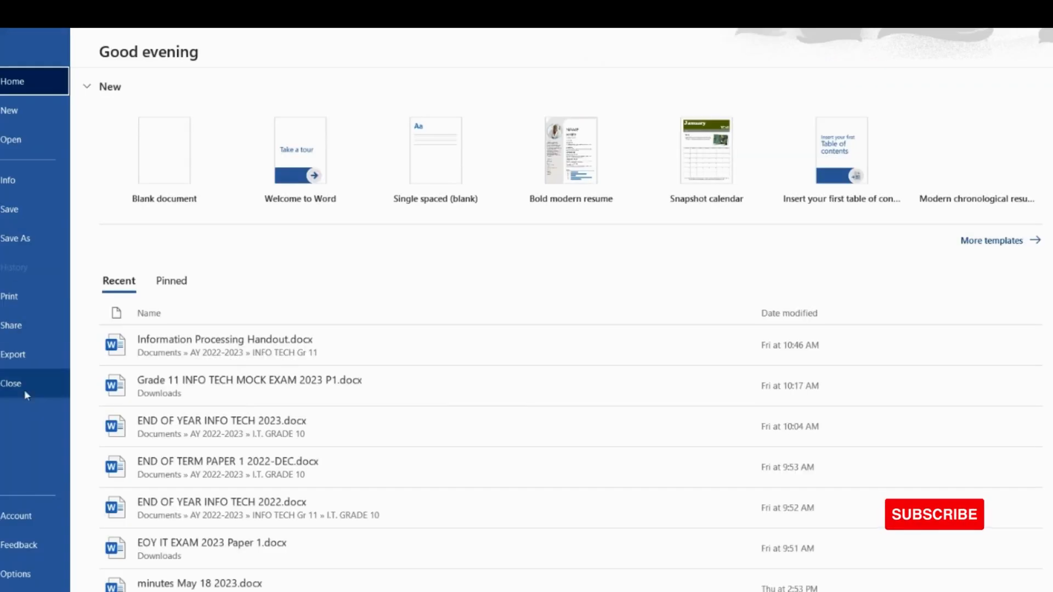
left_click(31, 578)
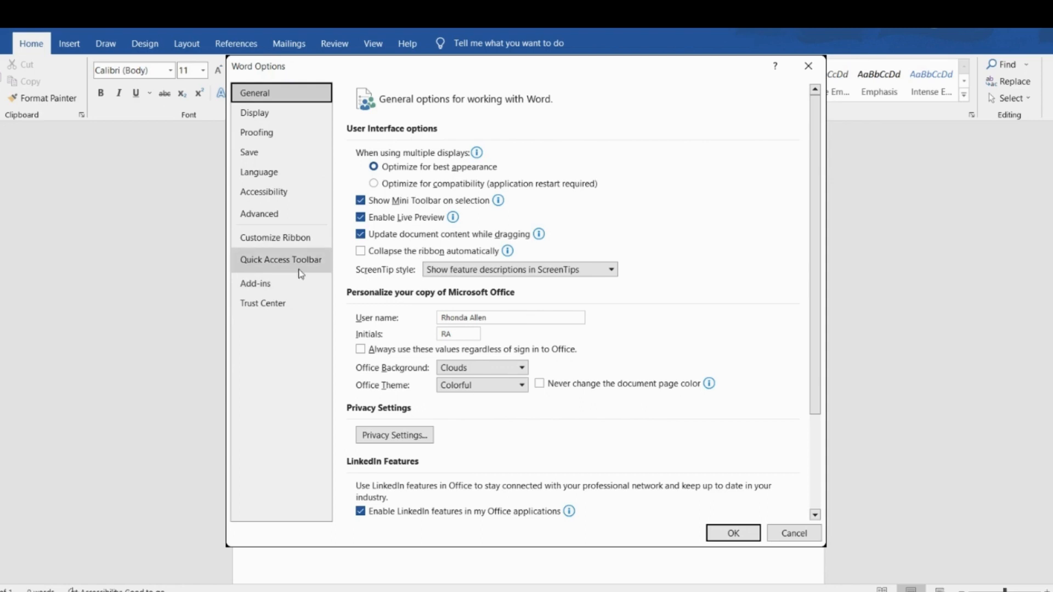
left_click(301, 241)
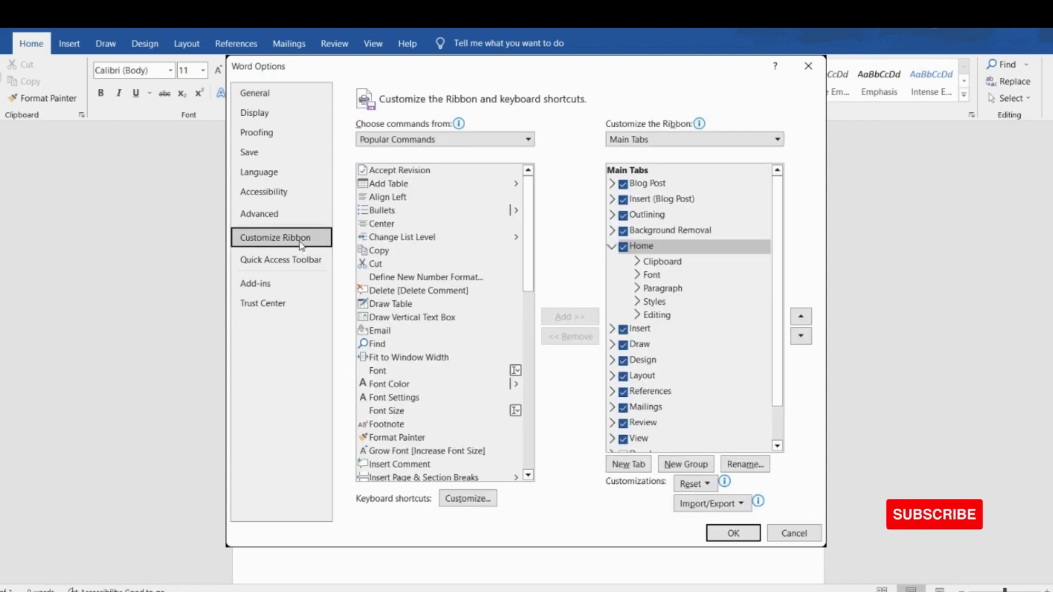
scroll(774, 202, "down", 1)
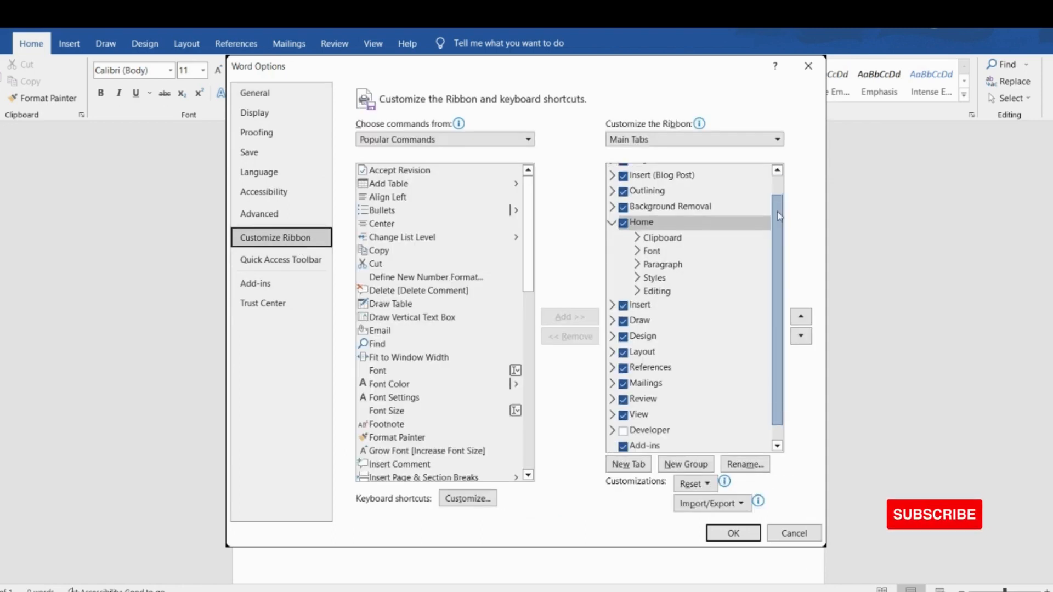
scroll(779, 215, "down", 1)
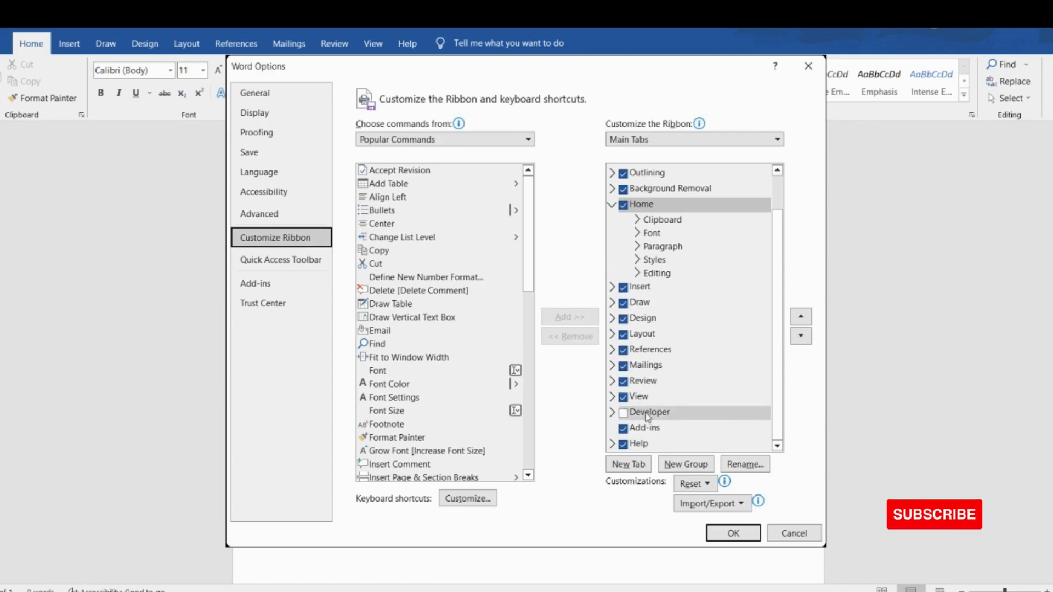
left_click(622, 415)
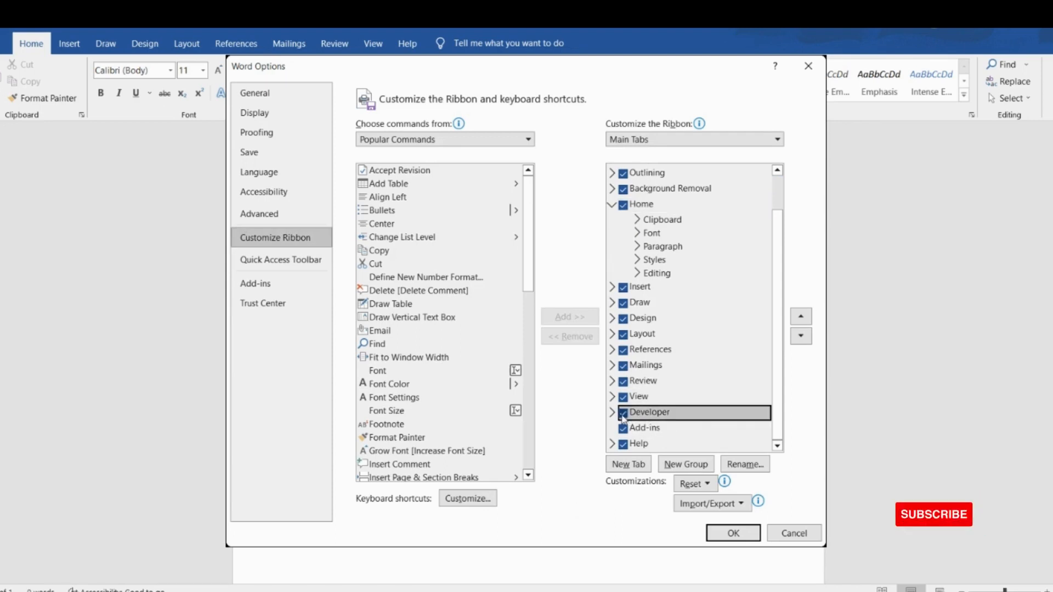
left_click(733, 533)
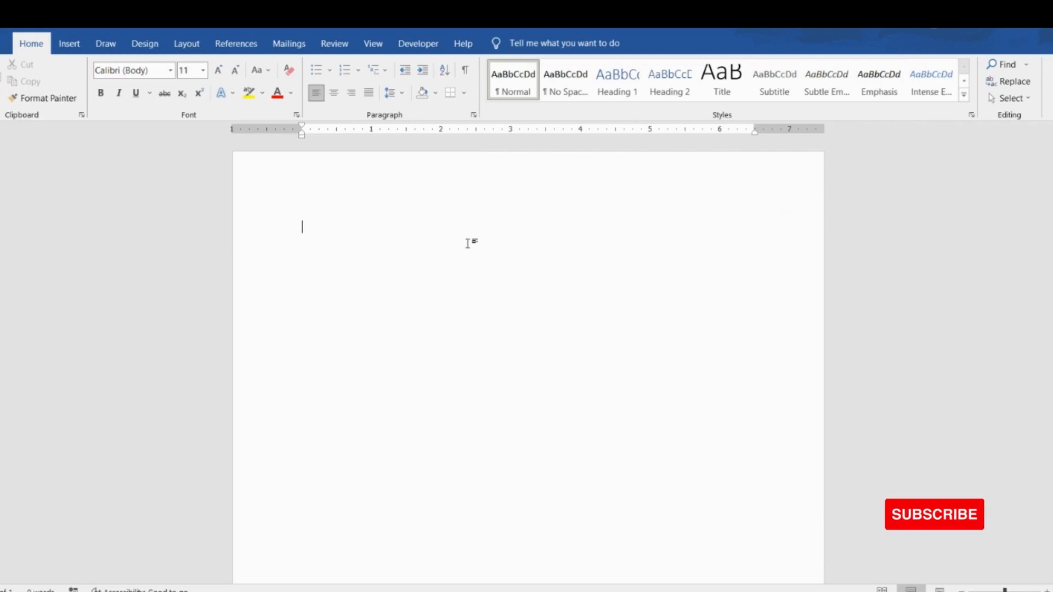
Enter the title "Application Form" and set its font to Algerian.
type("A")
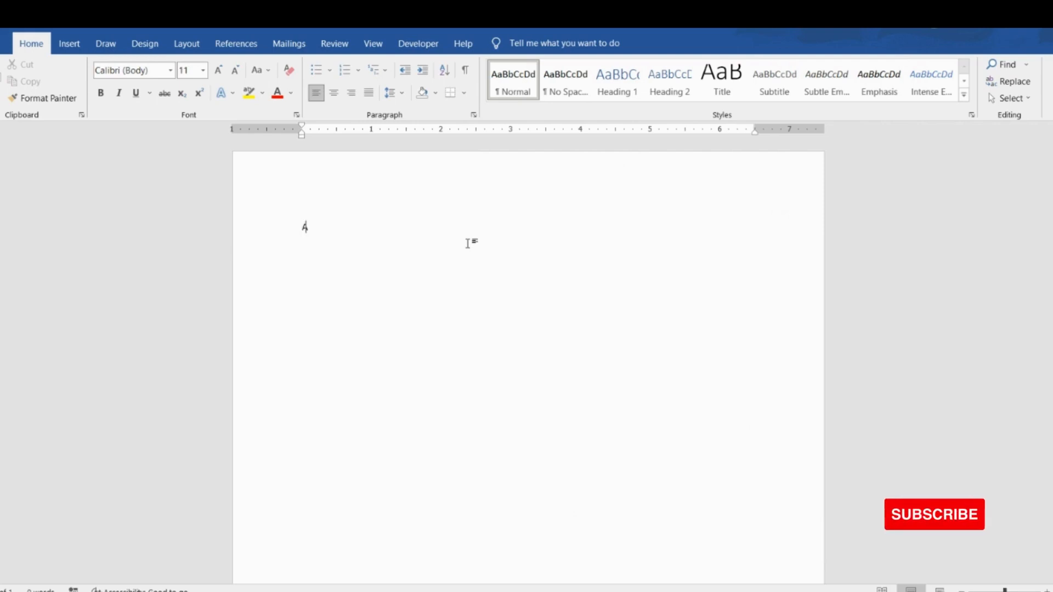
type("pplication Form")
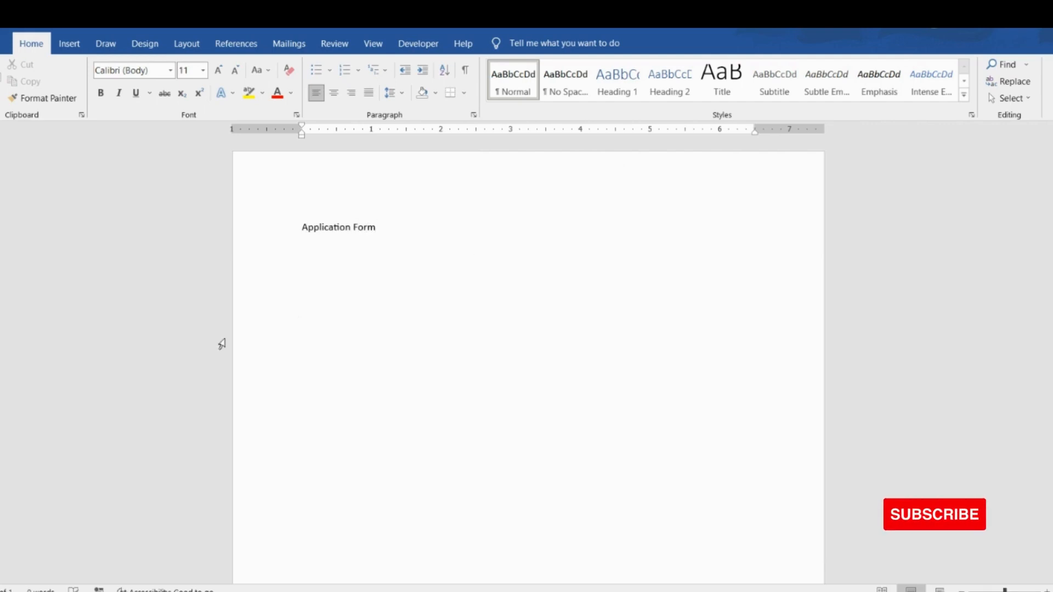
key("ctrl+a")
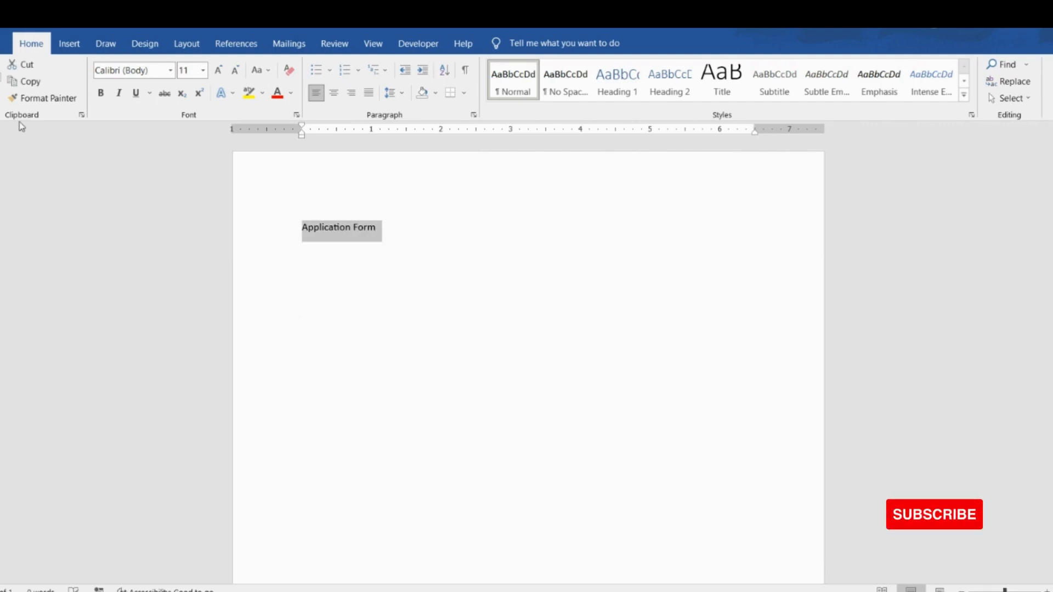
left_click(170, 70)
left_click(169, 209)
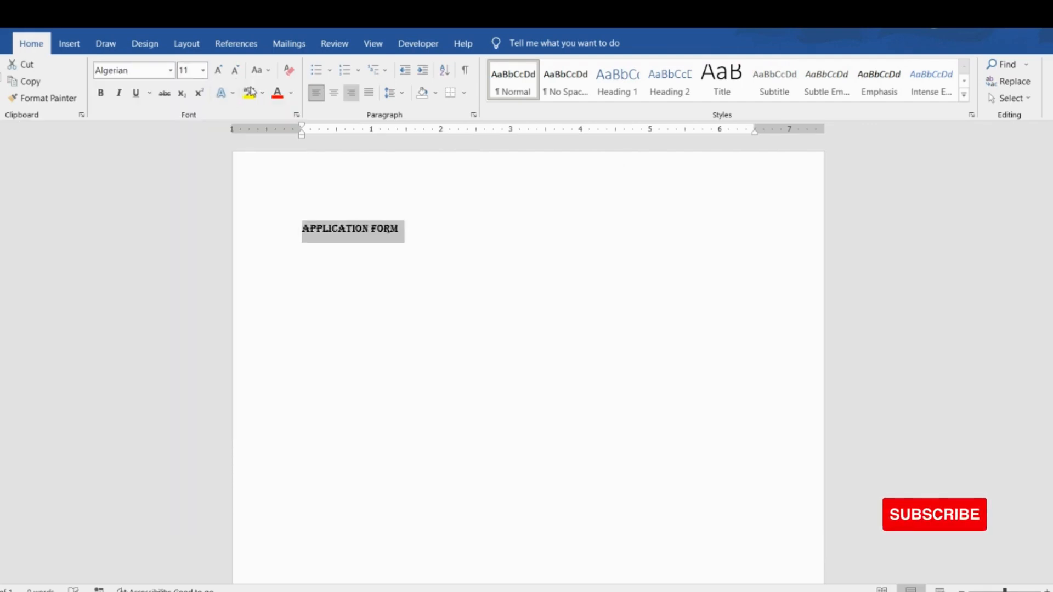
Center the title and increase its font size to 18.
left_click(333, 93)
left_click(217, 70)
left_click(217, 70)
left_click(217, 70)
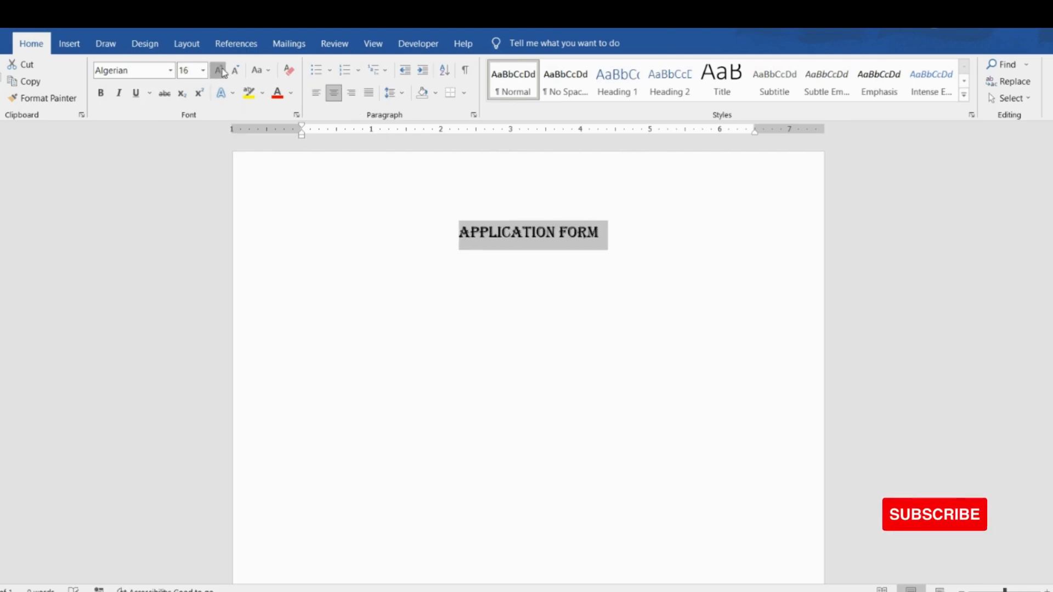
left_click(216, 70)
left_click(672, 249)
Add two new lines below the title and left-align the last one.
key("Return")
key("Return")
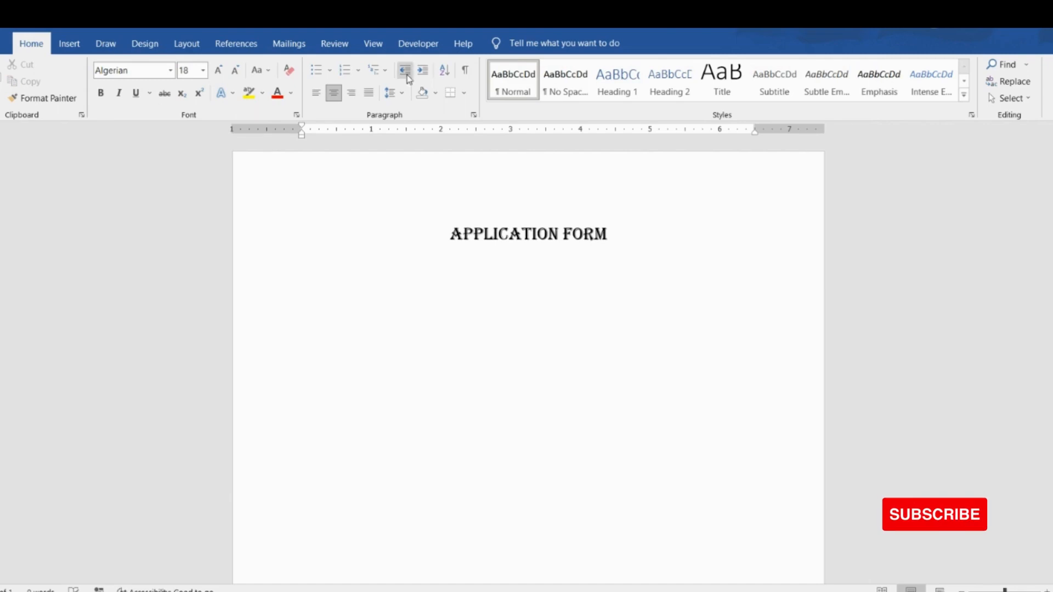
left_click(317, 94)
left_click(406, 52)
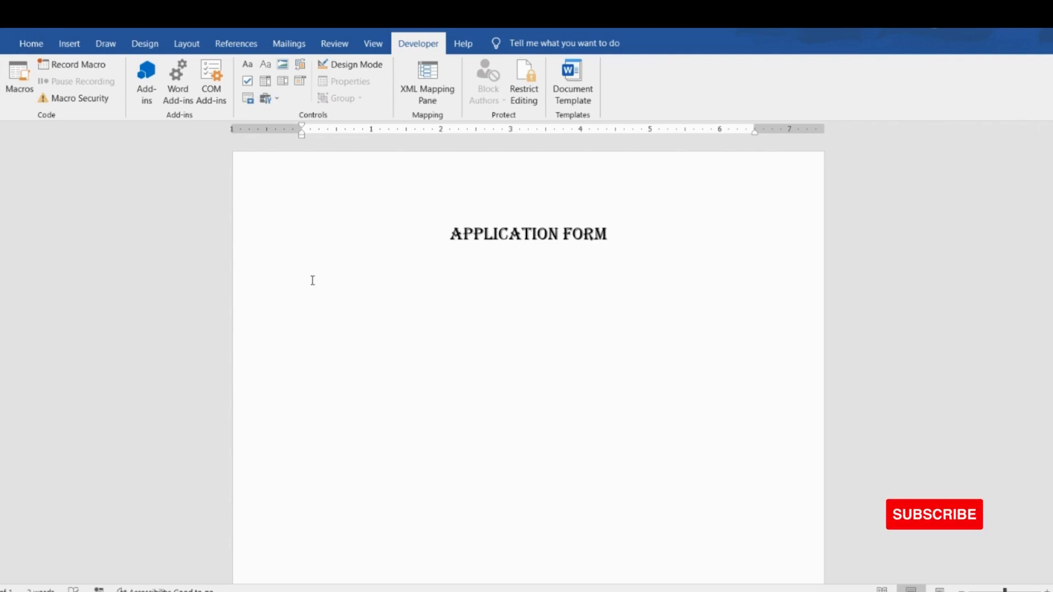
type("NAME")
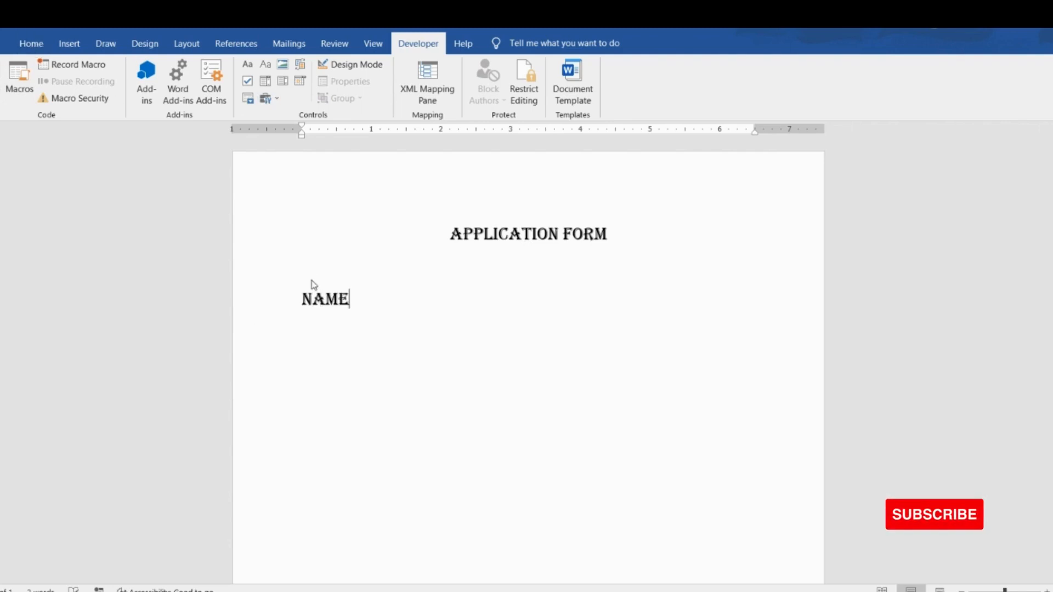
key("BackSpace")
key("BackSpace")
key("BackSpace")
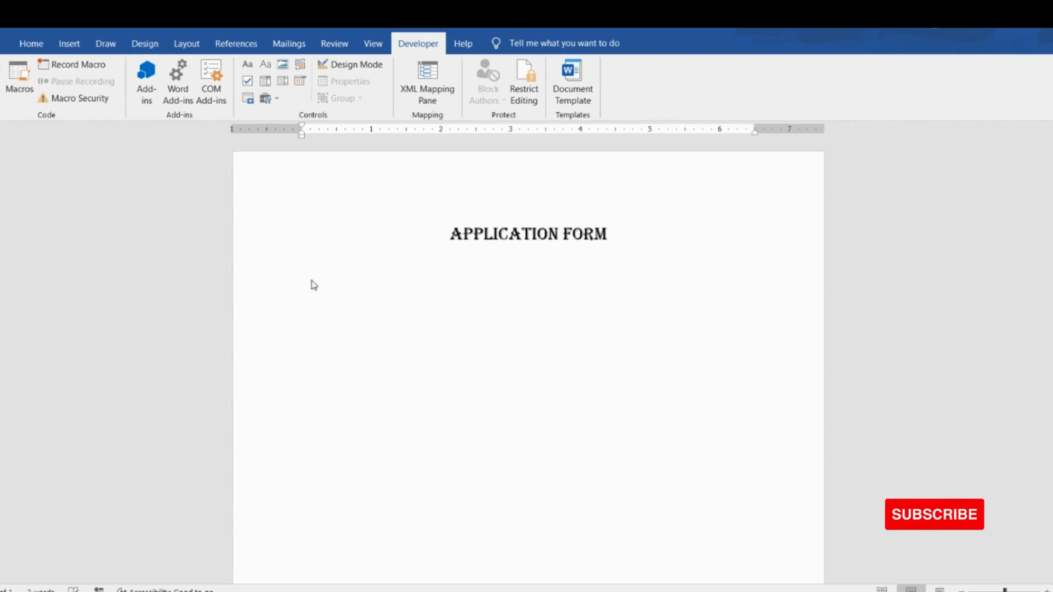
key("BackSpace")
Enter the label "FIRST NAME" below the title, followed by new lines.
type("SY")
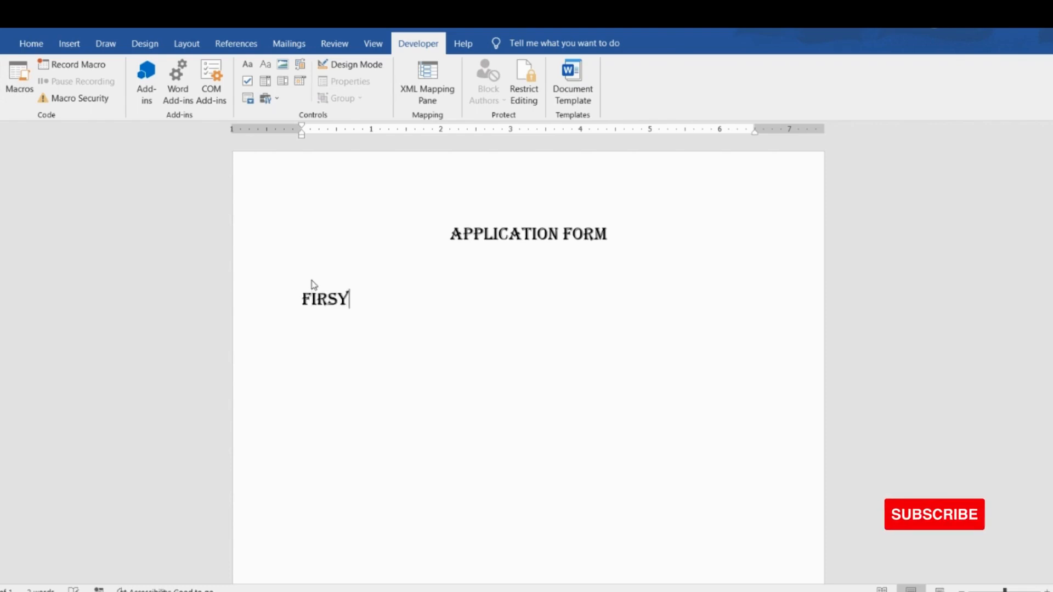
key("BackSpace")
type("T NAME")
key("Return")
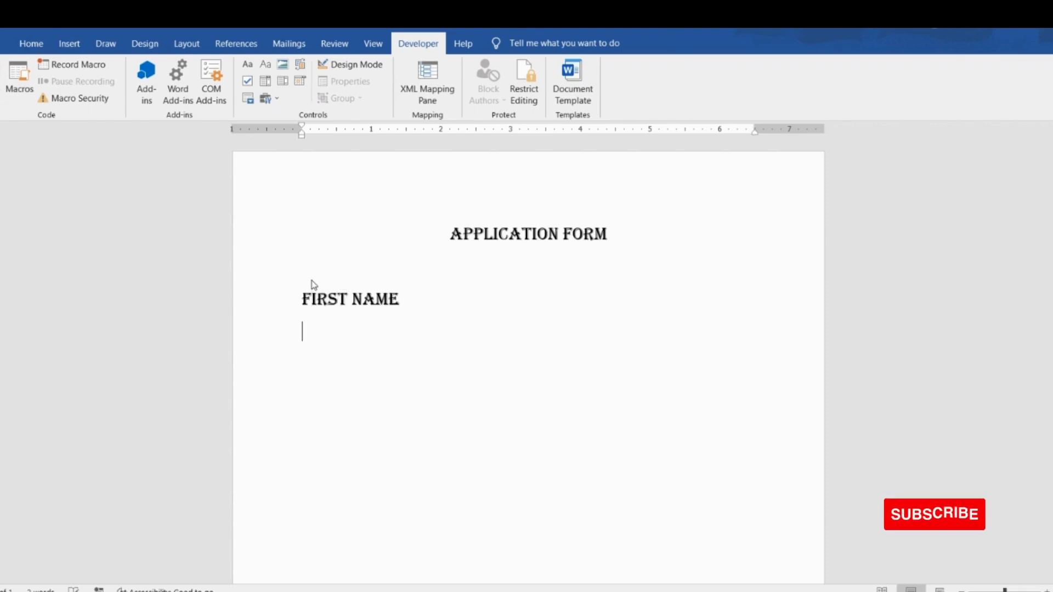
key("Return")
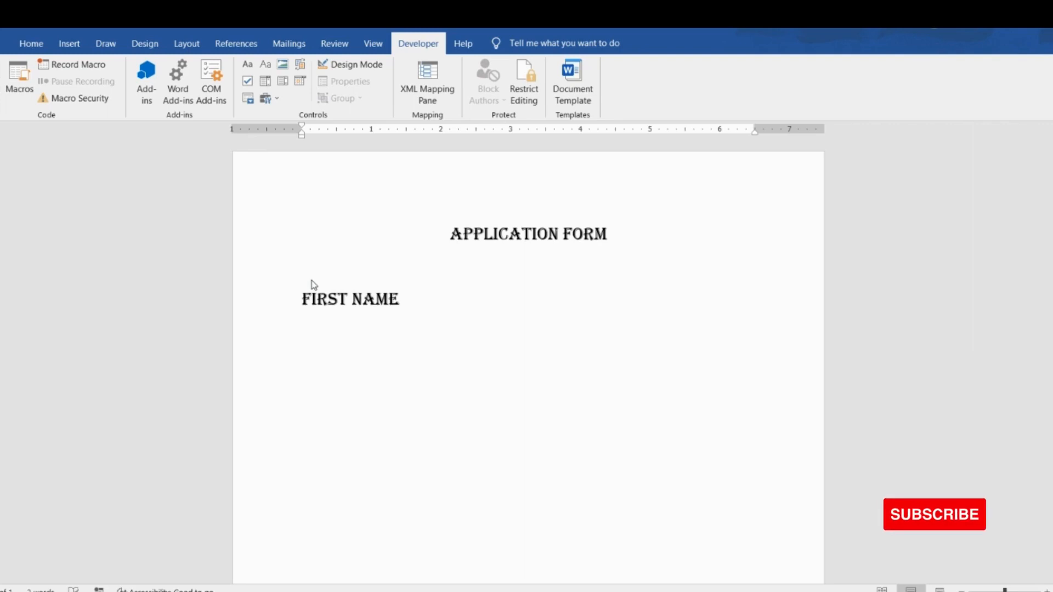
Set the FIRST NAME label's font to Times New Roman and its case to uppercase.
left_click_drag(412, 301, 287, 298)
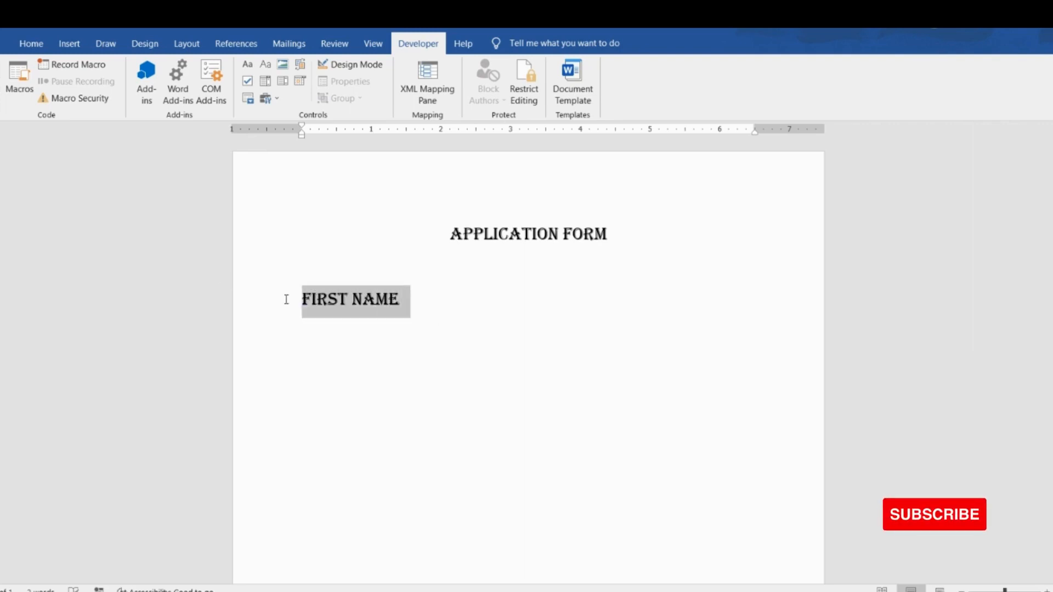
left_click(31, 44)
left_click(171, 70)
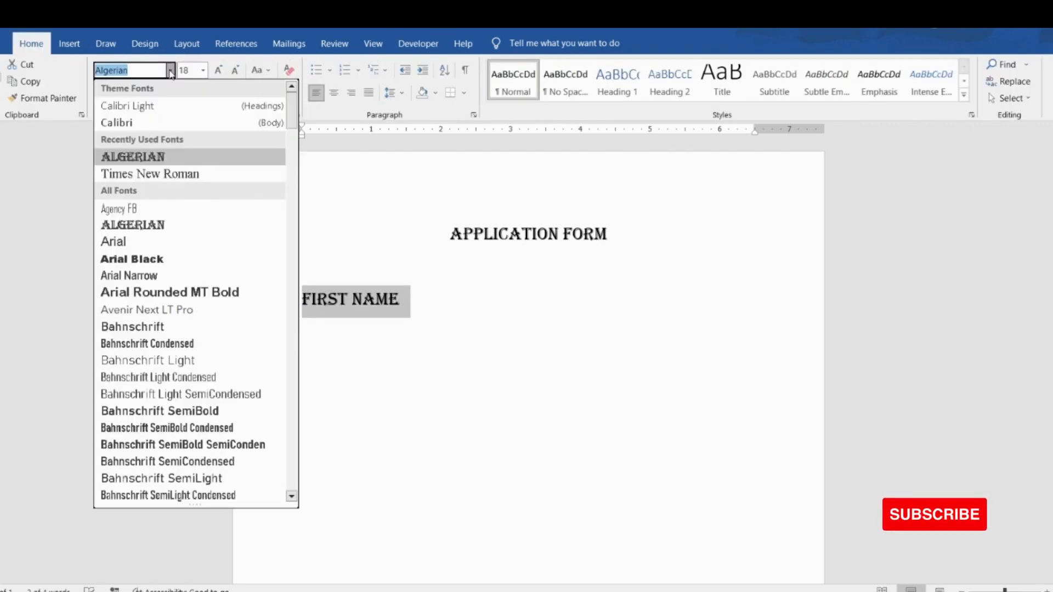
left_click(141, 172)
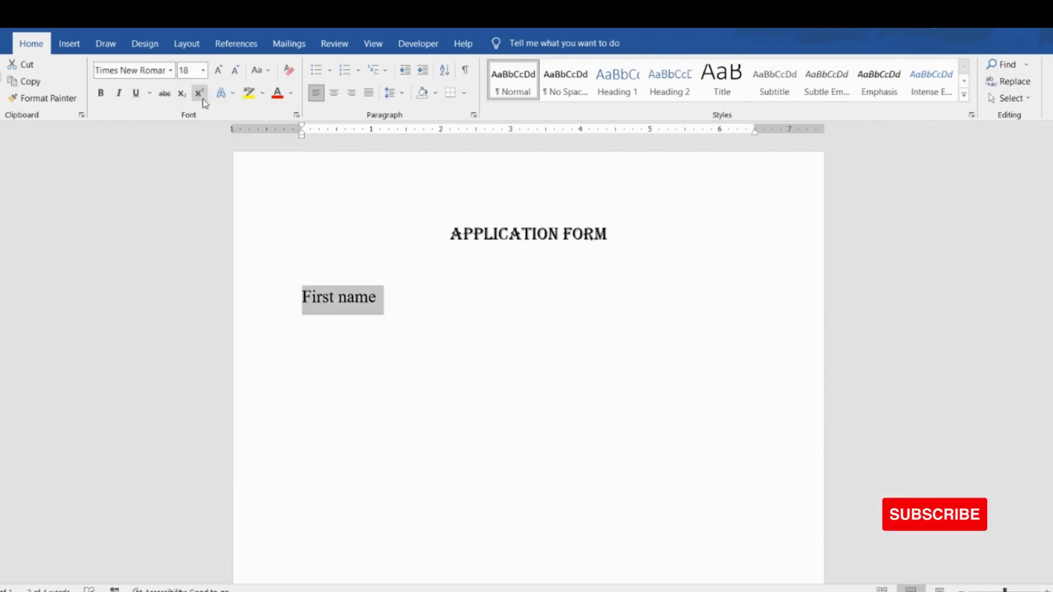
left_click(257, 70)
left_click(281, 120)
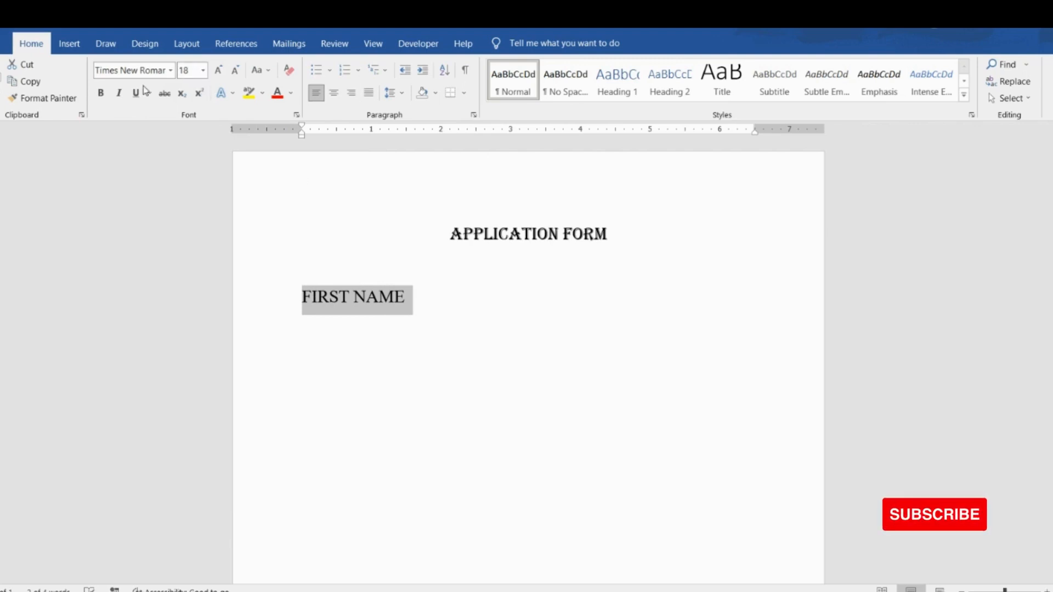
Set the FIRST NAME label's font size to 14 and make it bold.
left_click(203, 70)
left_click(188, 158)
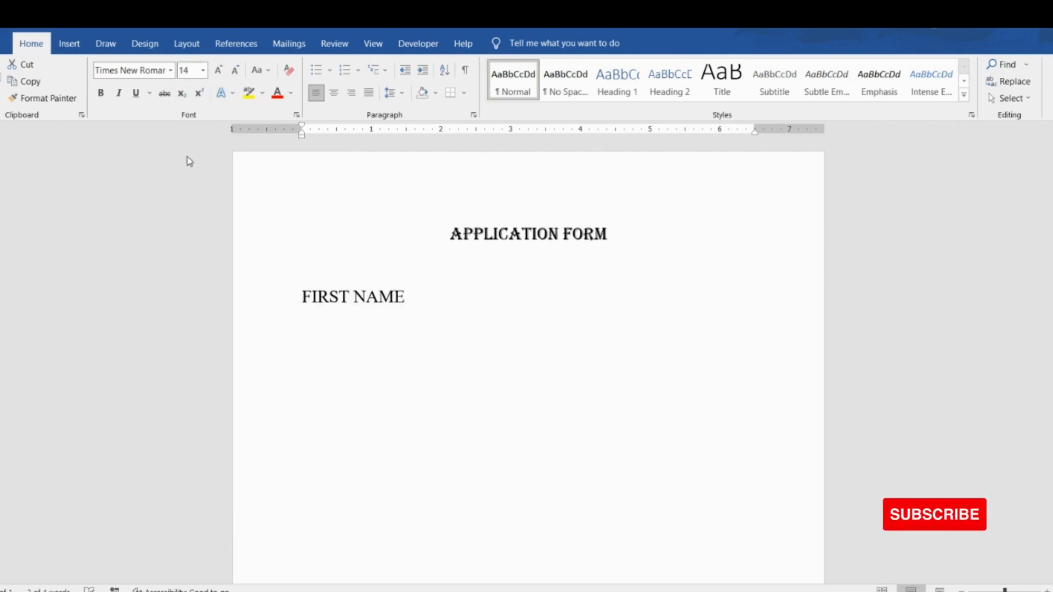
left_click(100, 93)
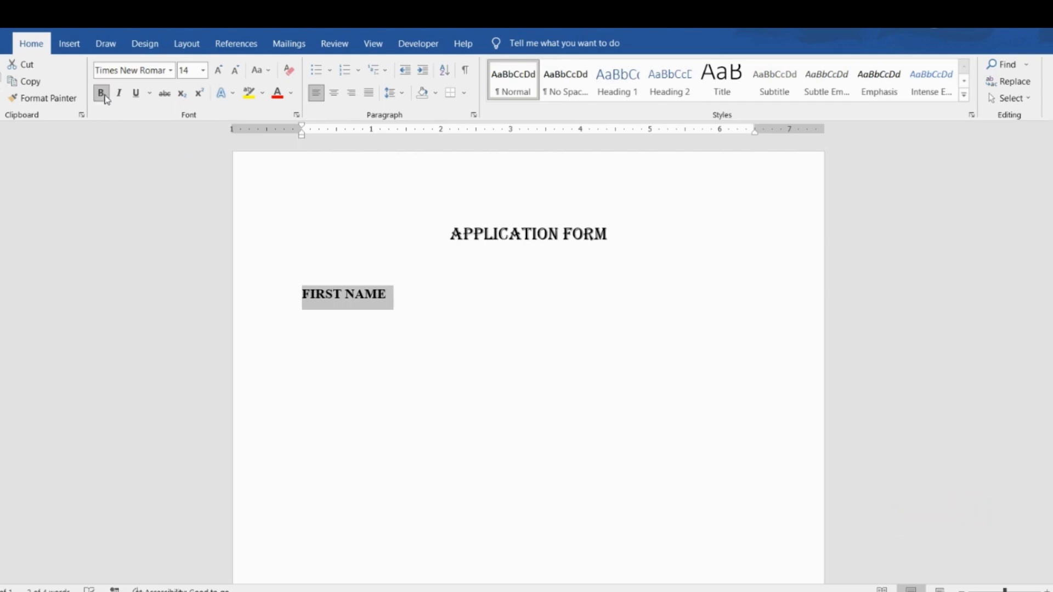
Add the label "LAST NAME" below FIRST NAME, leaving a blank line between them.
left_click(408, 303)
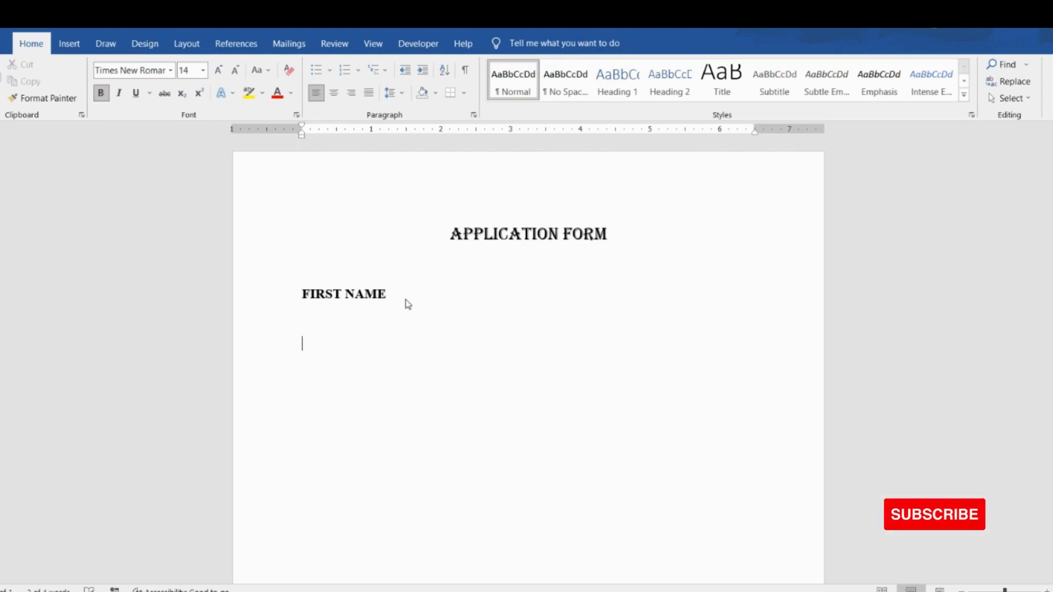
key("Return")
key("Return")
type("LAST ANME")
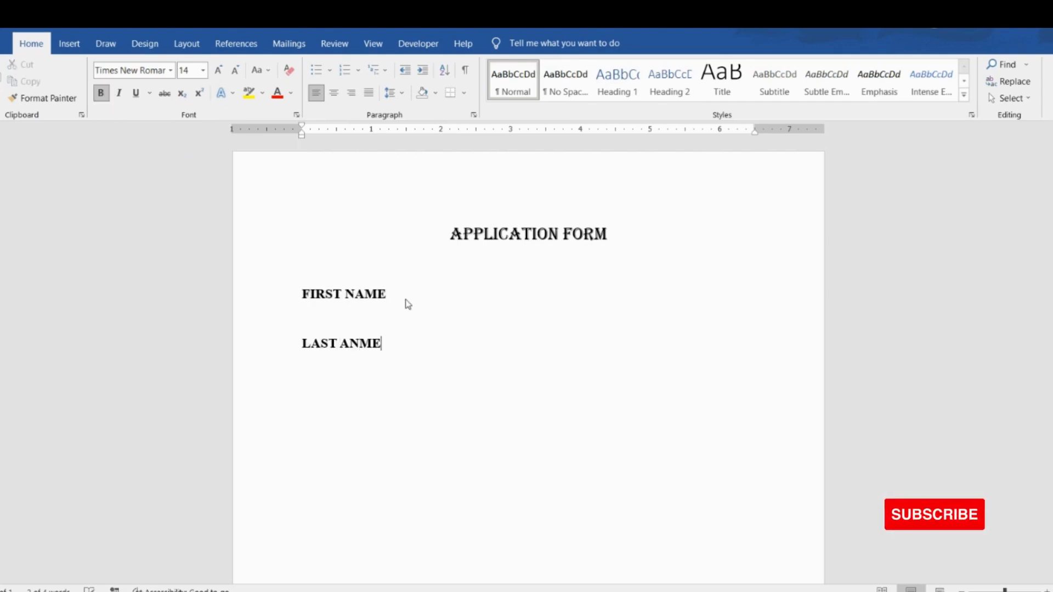
key("BackSpace")
key("BackSpace")
key("BackSpace")
key("BackSpace")
type("NAME")
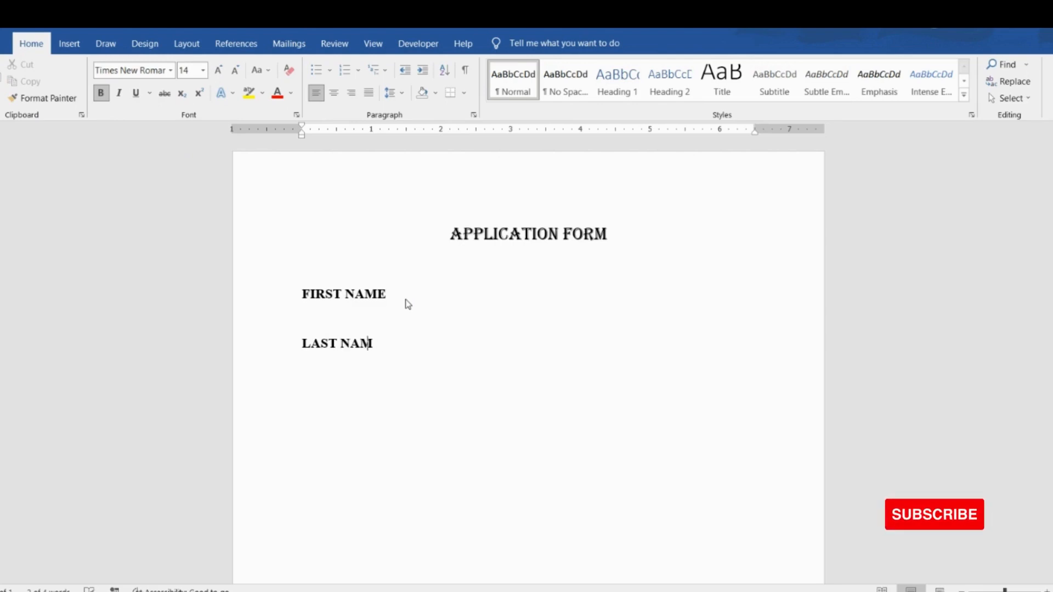
key("Return")
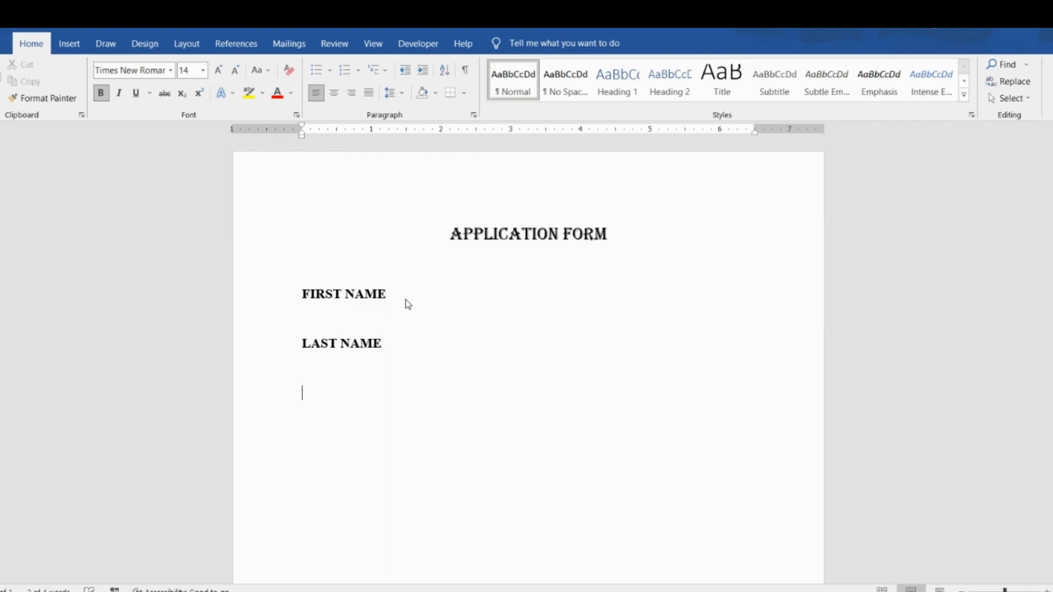
Add the label "DATE OF BIRTH" below LAST NAME.
type("DA")
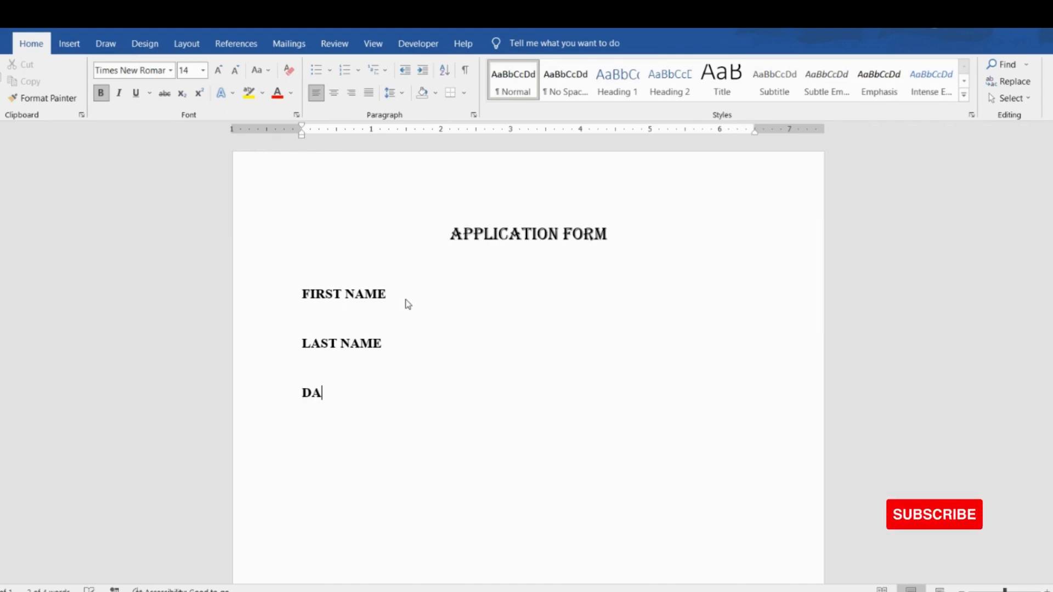
type("TE OF BO")
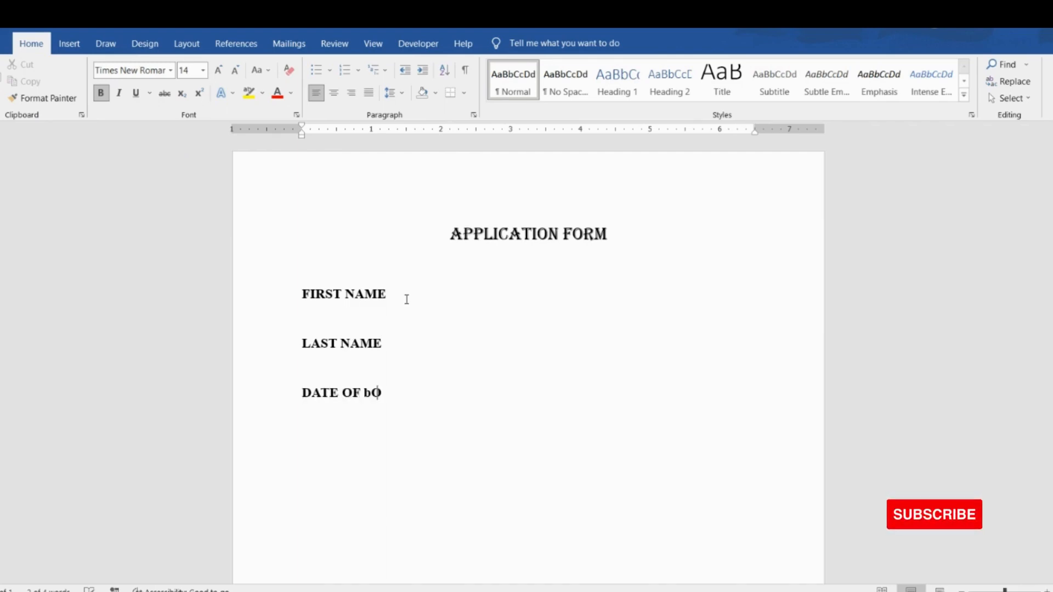
key("BackSpace")
key("BackSpace")
type("BIR")
key("BackSpace")
key("BackSpace")
type("IE")
key("BackSpace")
type("RTH")
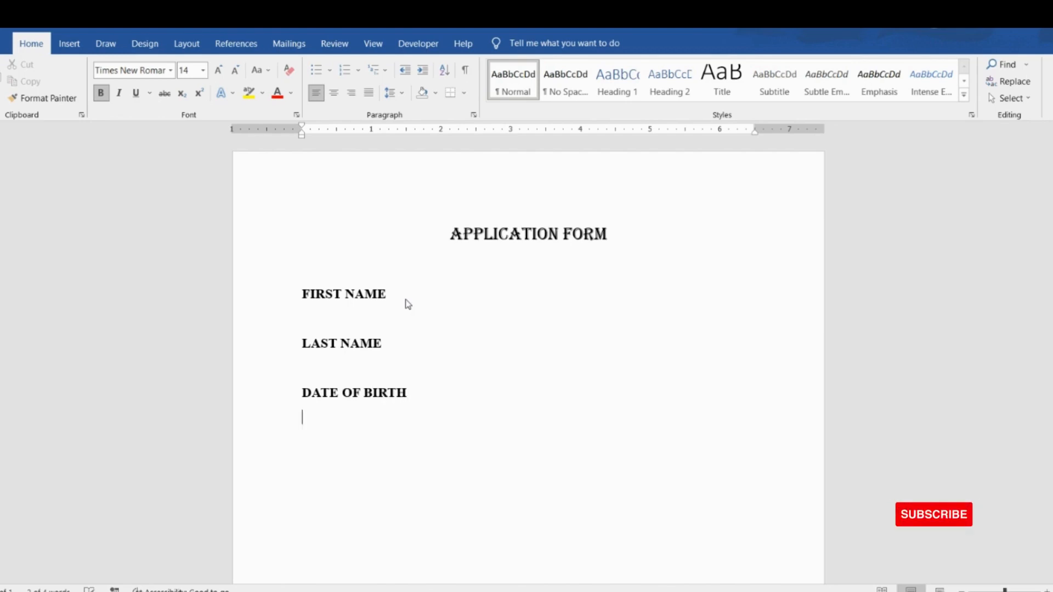
Add the label "GENDER" below DATE OF BIRTH.
type("FENGDER")
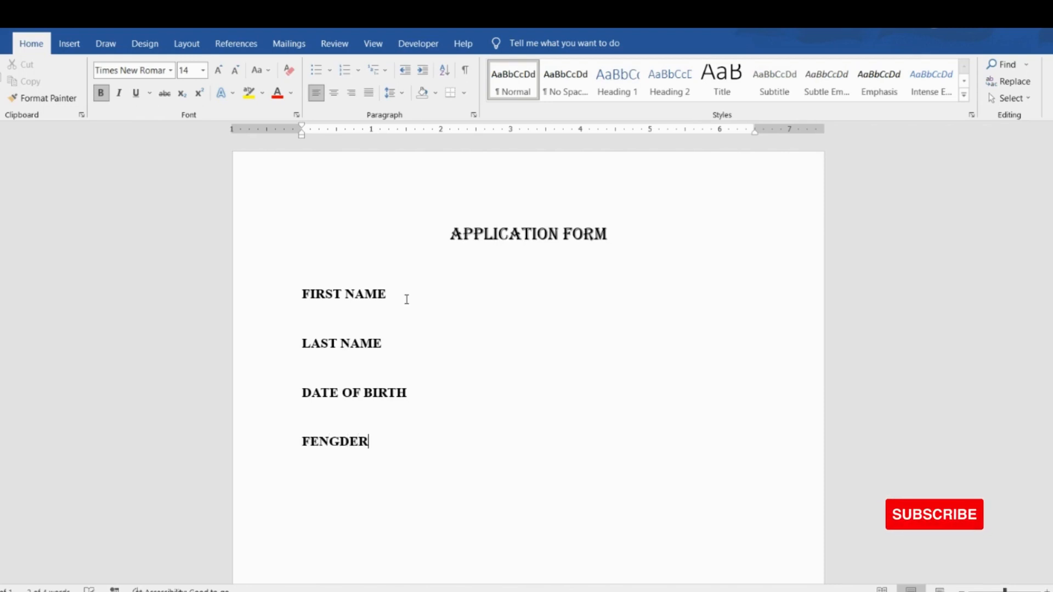
key("BackSpace")
key("BackSpace")
key("BackSpace")
key("BackSpace")
key("BackSpace")
key("BackSpace")
key("BackSpace")
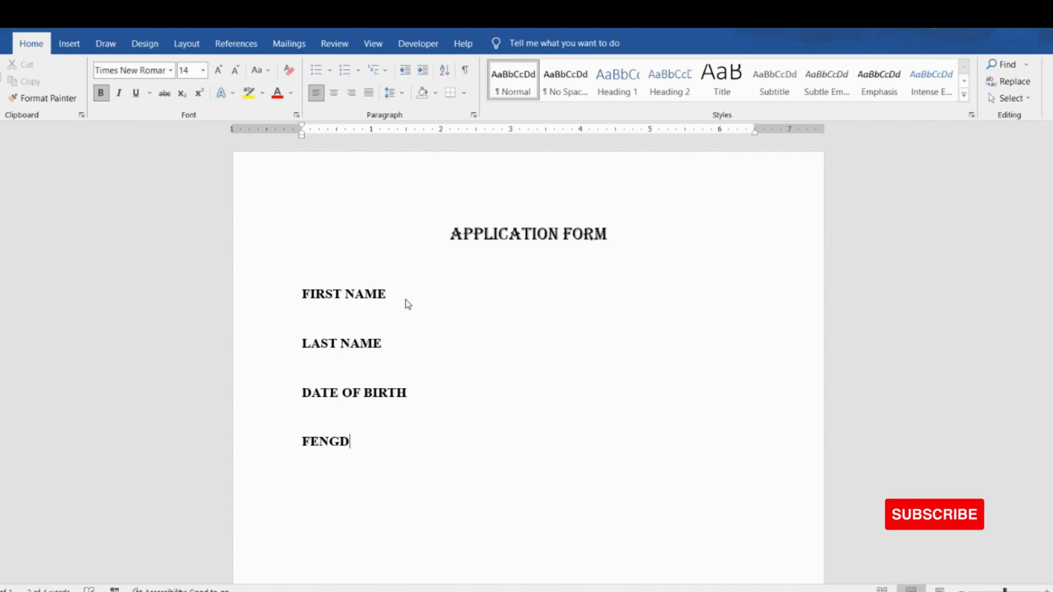
type("GENDER")
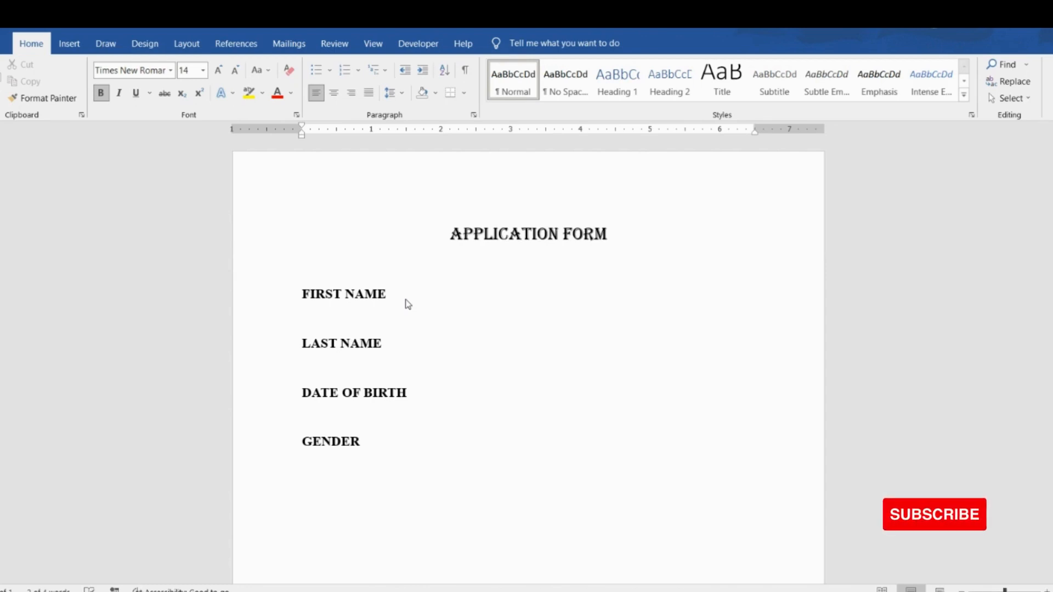
Add the labels "SUBJECTS" and "GRADE" below GENDER, removing the extra blank line above SUBJECTS.
type("SUBJECTS")
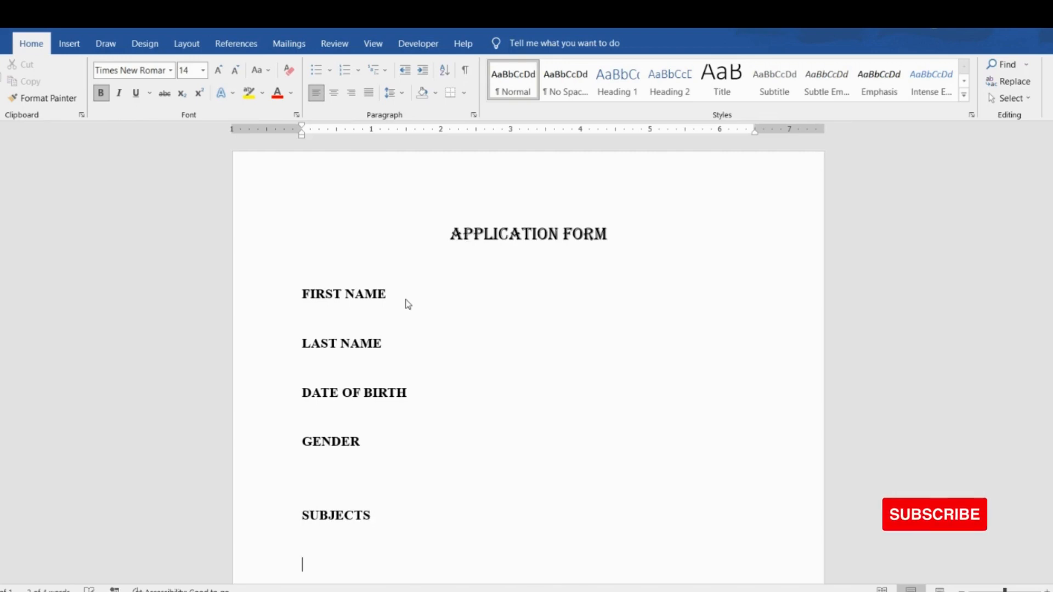
scroll(408, 304, "down", 1)
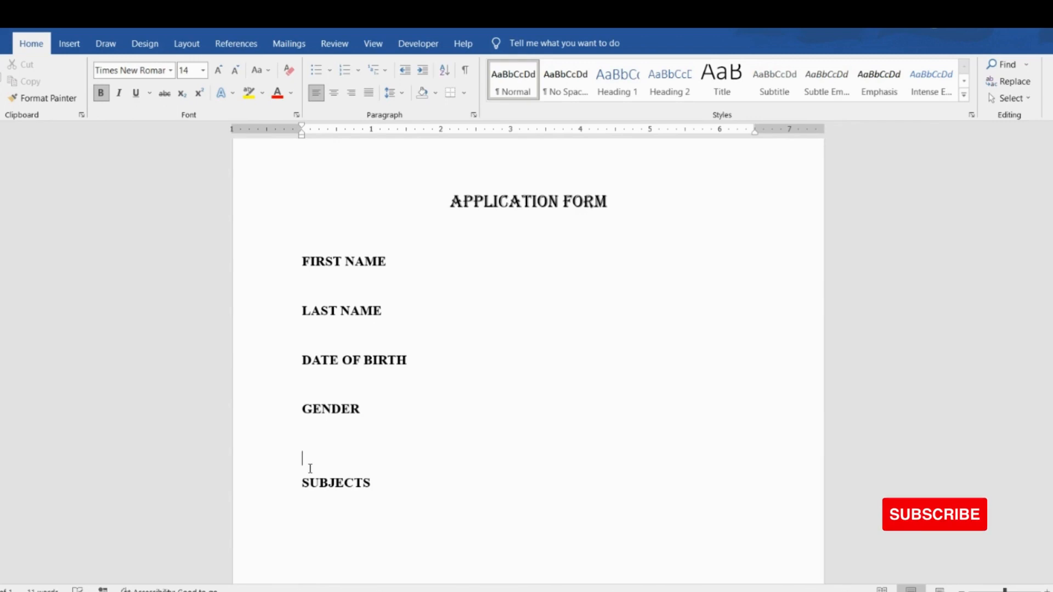
key("BackSpace")
left_click(387, 455)
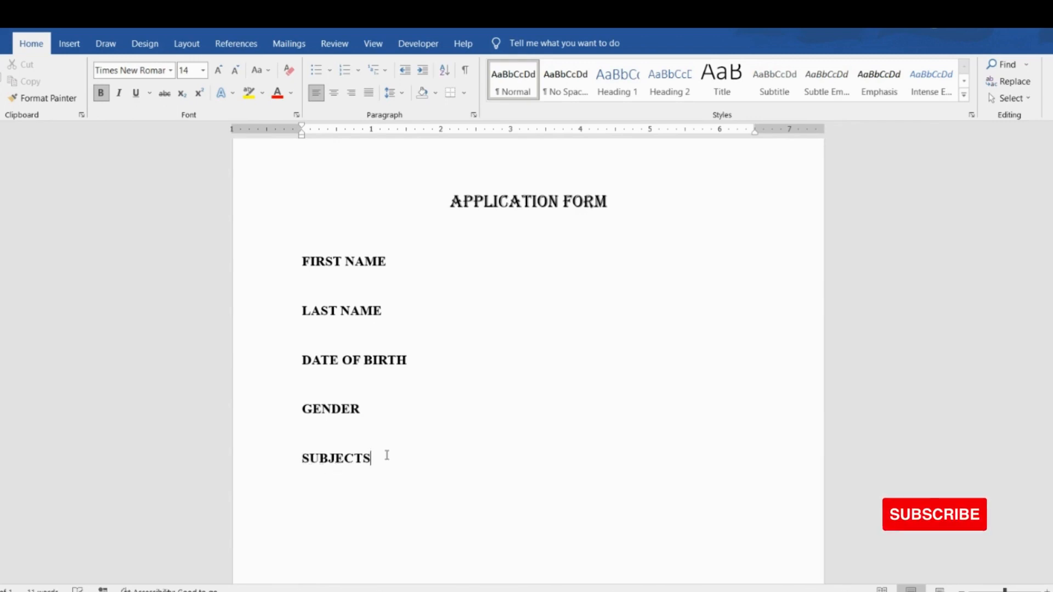
key("Return")
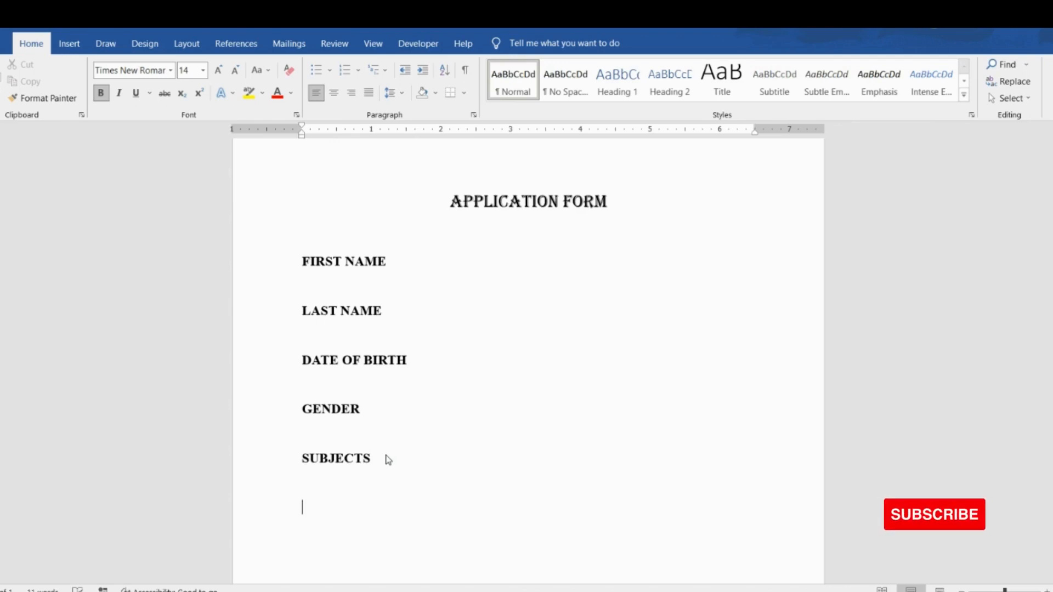
type("GRADE")
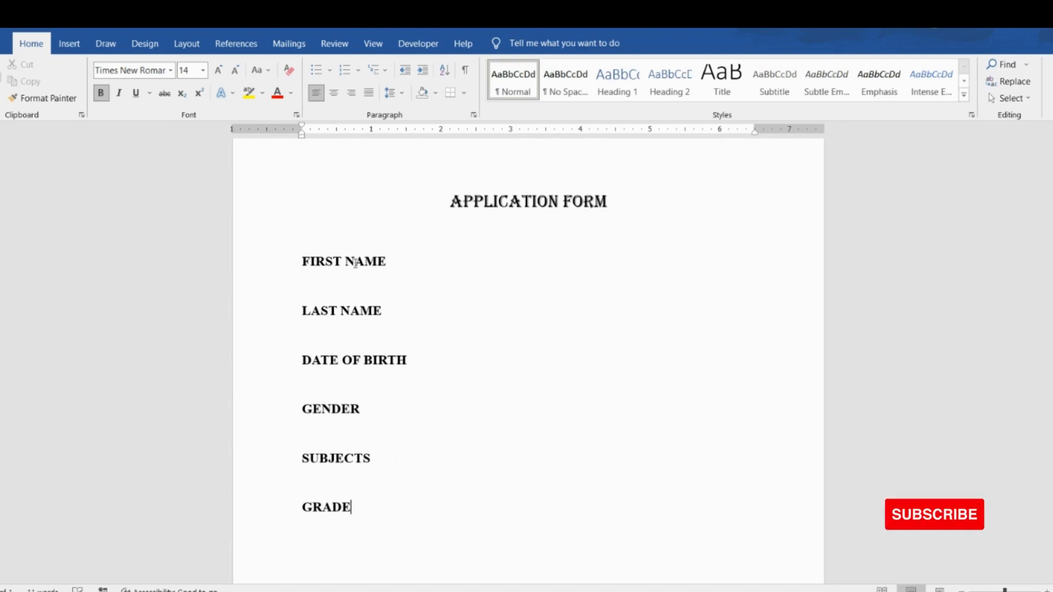
Set a left tab stop at 3 inches for all field labels from FIRST NAME to GRADE.
left_click(418, 45)
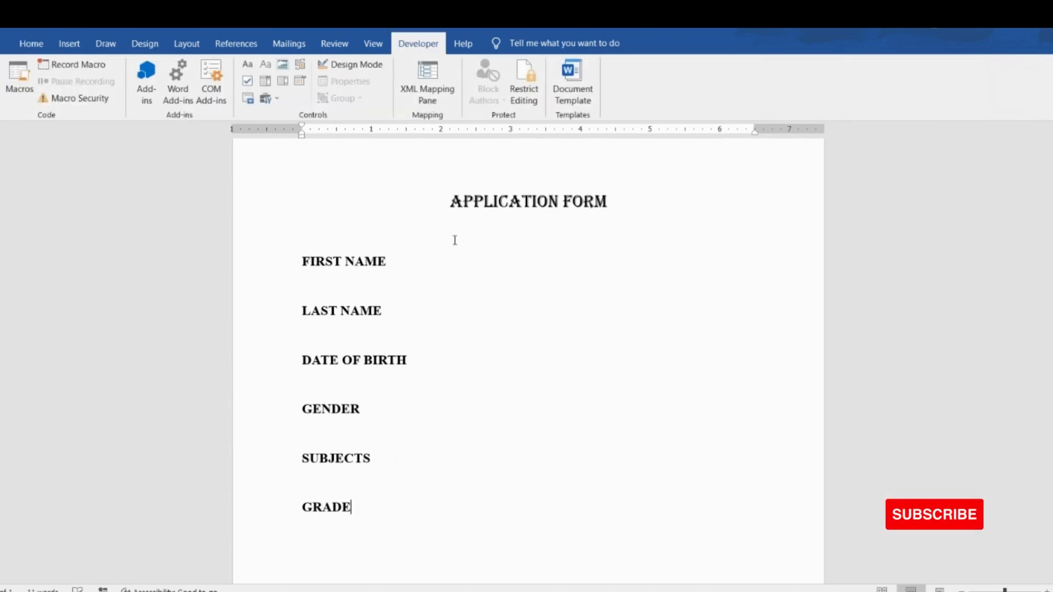
left_click(412, 263)
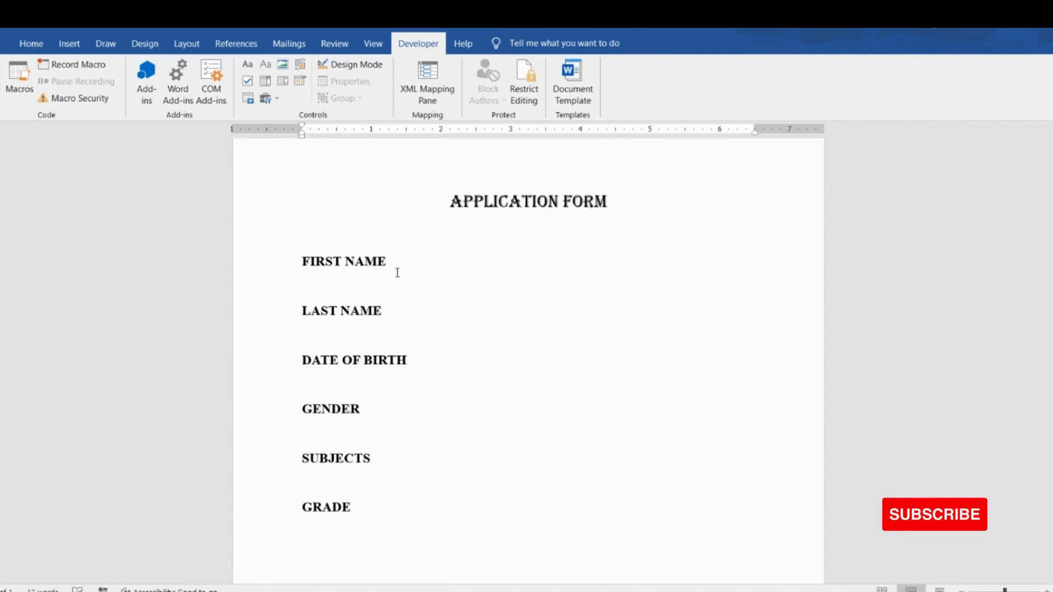
key("Tab")
key("BackSpace")
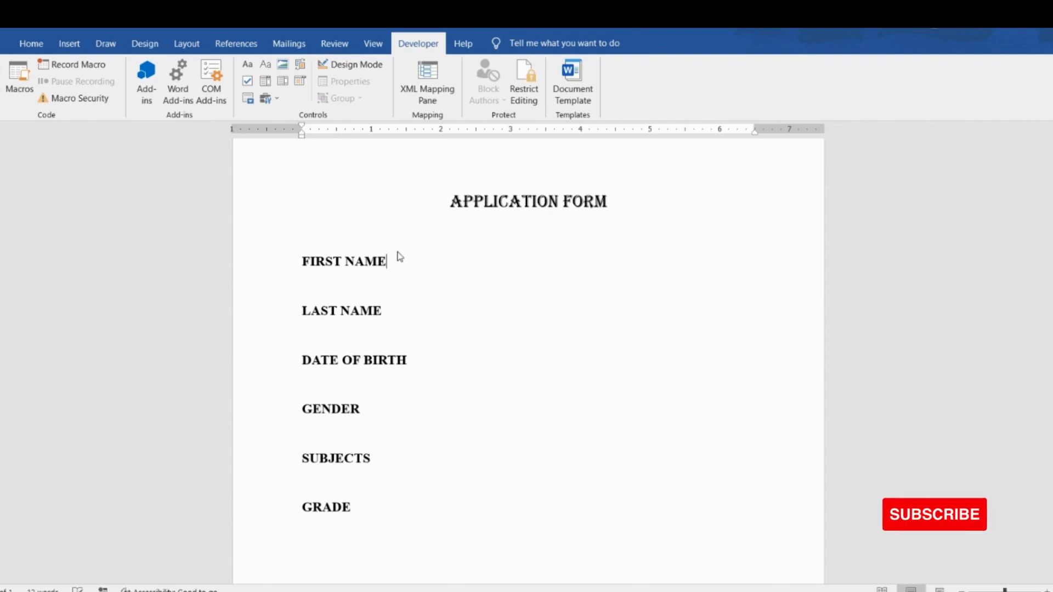
left_click(512, 132)
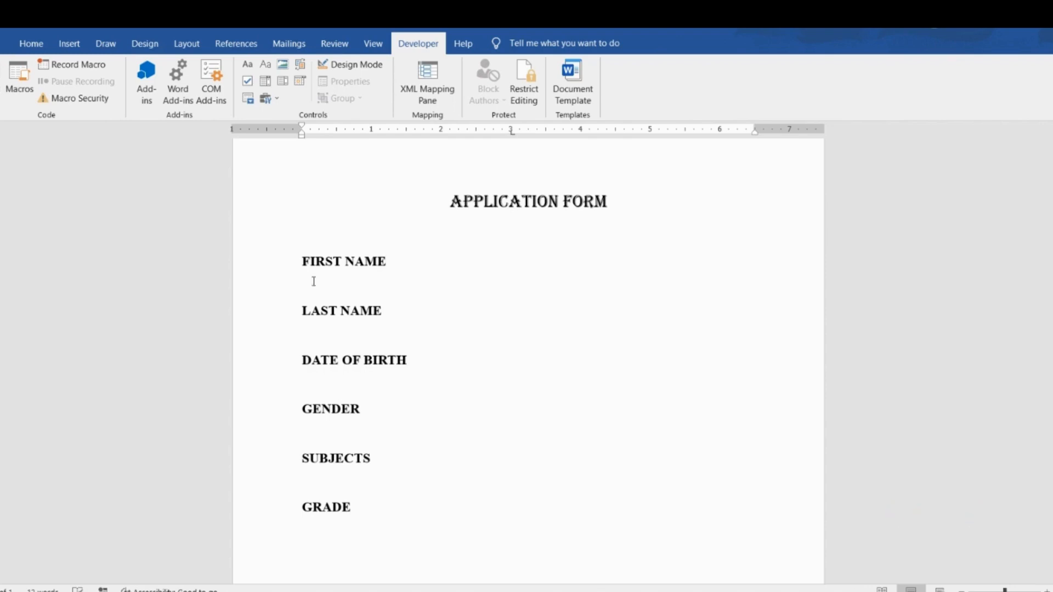
left_click_drag(330, 260, 378, 508)
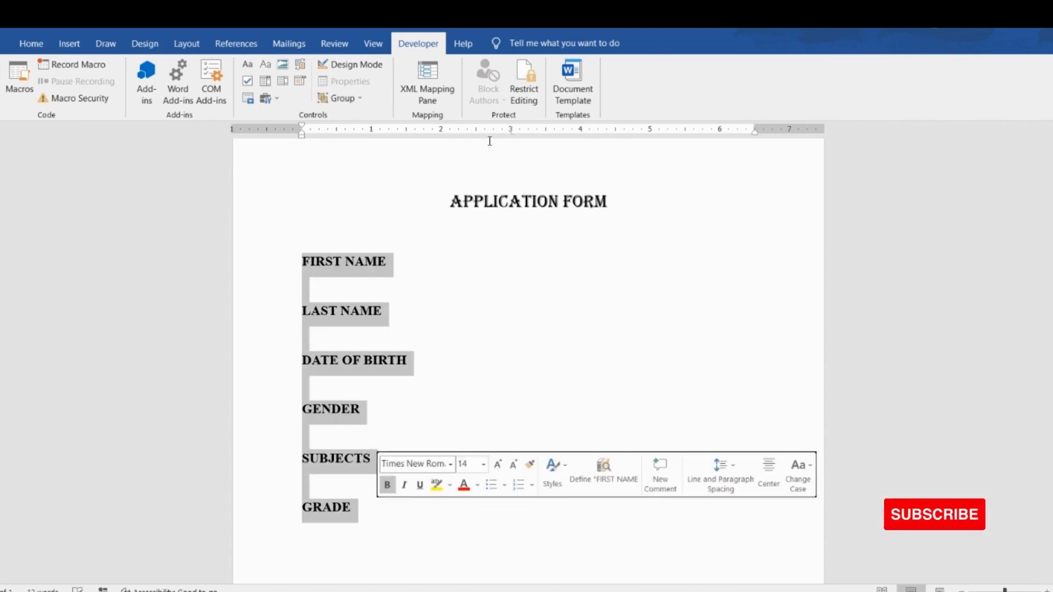
Insert a rich text content control at the 3-inch tab stop beside FIRST NAME.
left_click(505, 266)
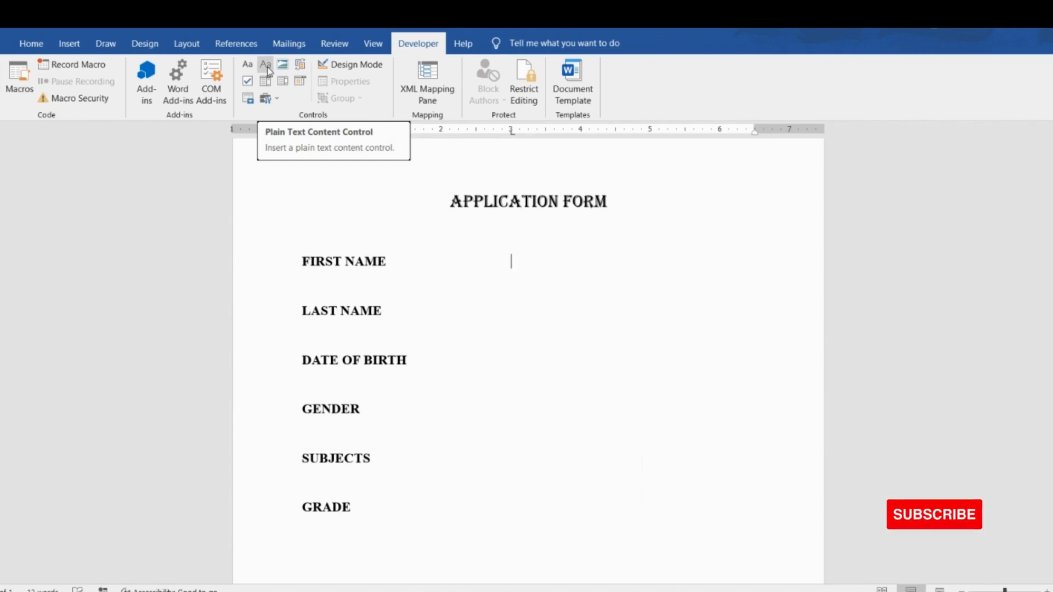
left_click(277, 100)
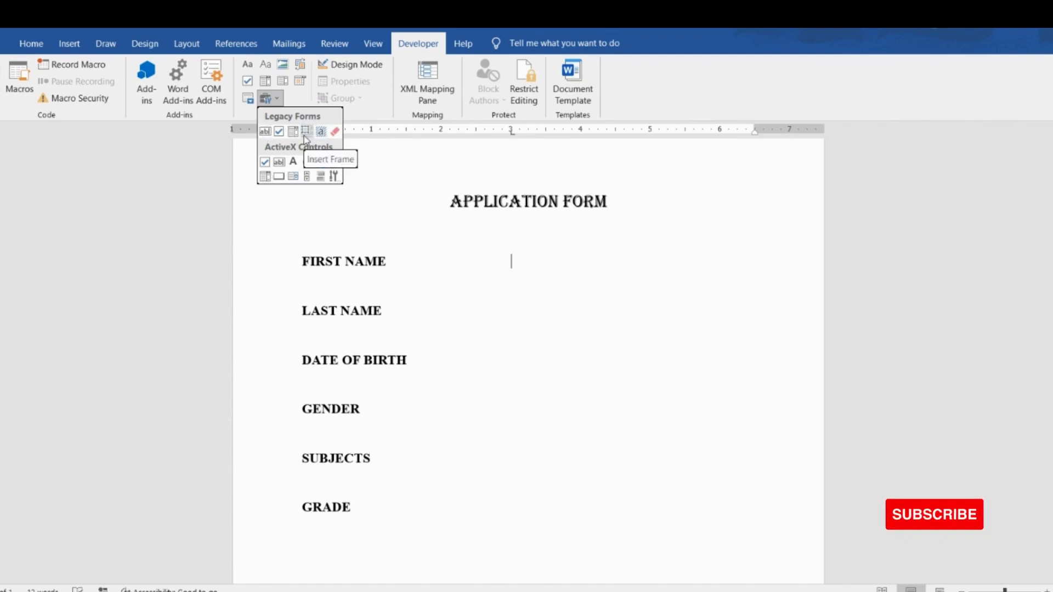
left_click(249, 68)
left_click(248, 64)
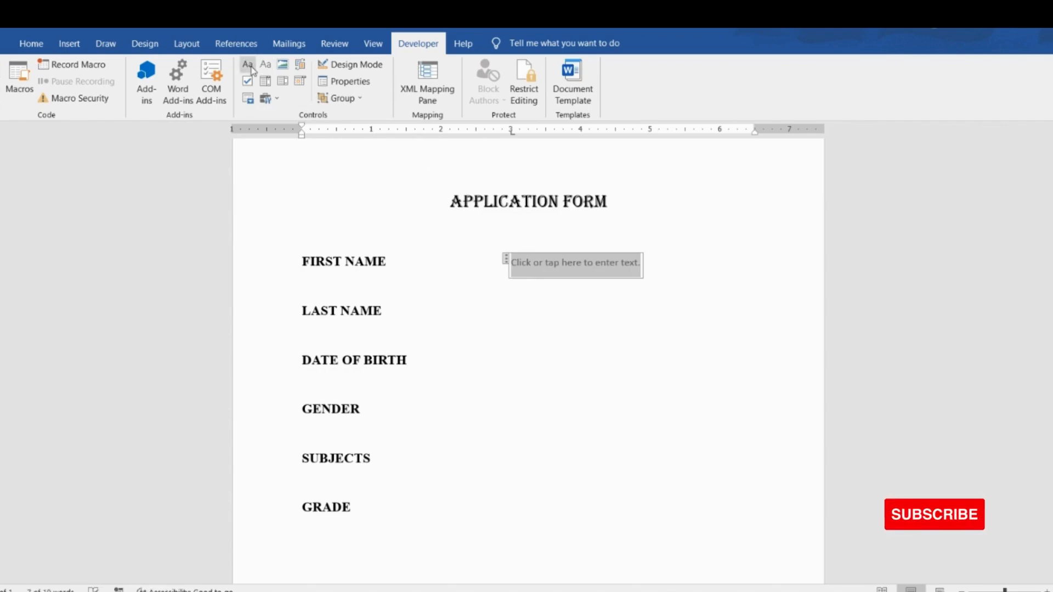
Insert a rich text content control at the 3-inch tab stop beside LAST NAME.
left_click(417, 312)
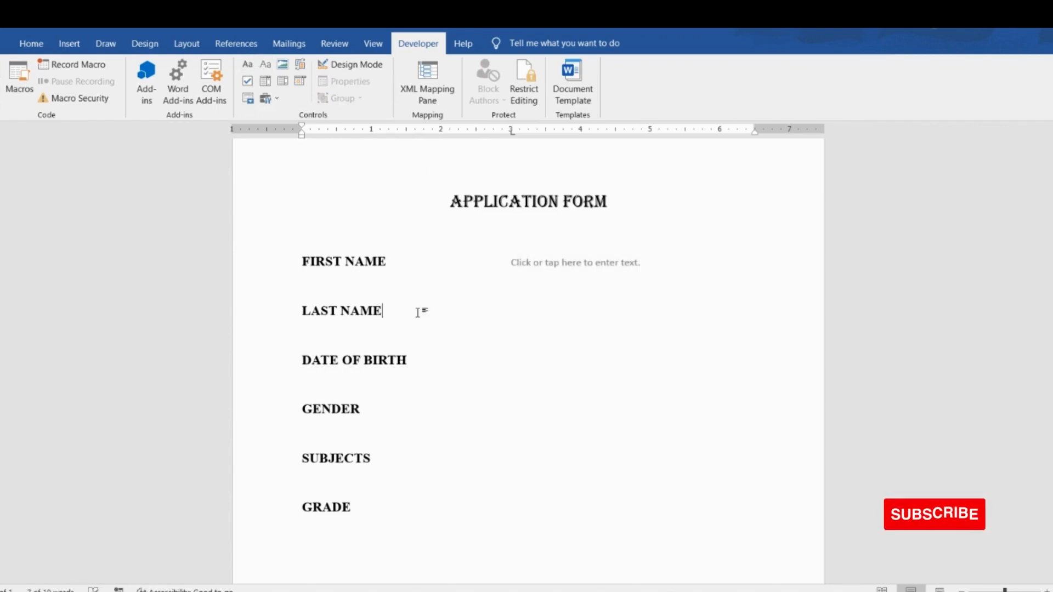
key("Tab")
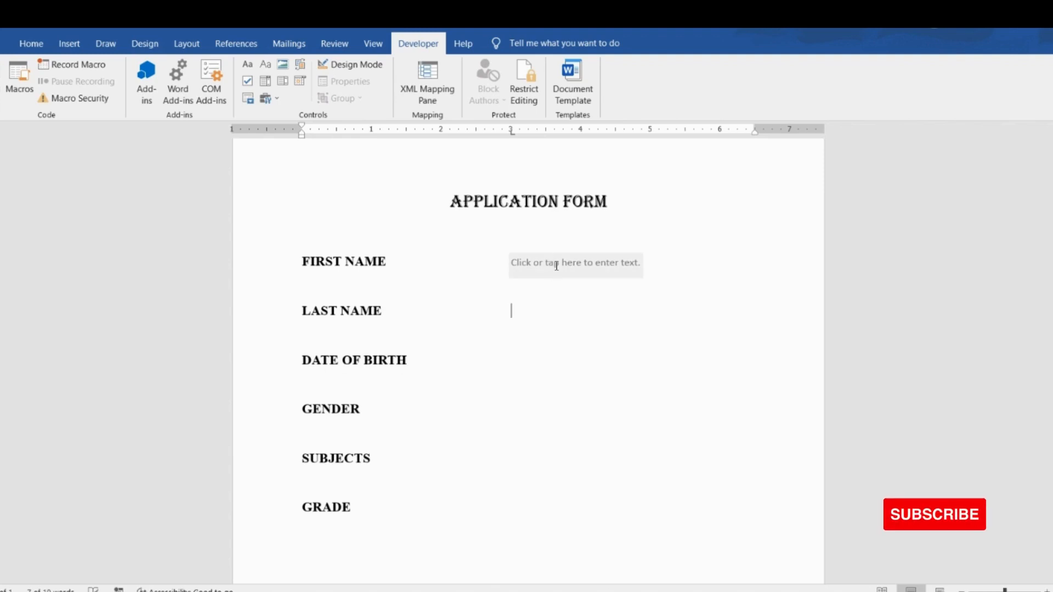
left_click(251, 66)
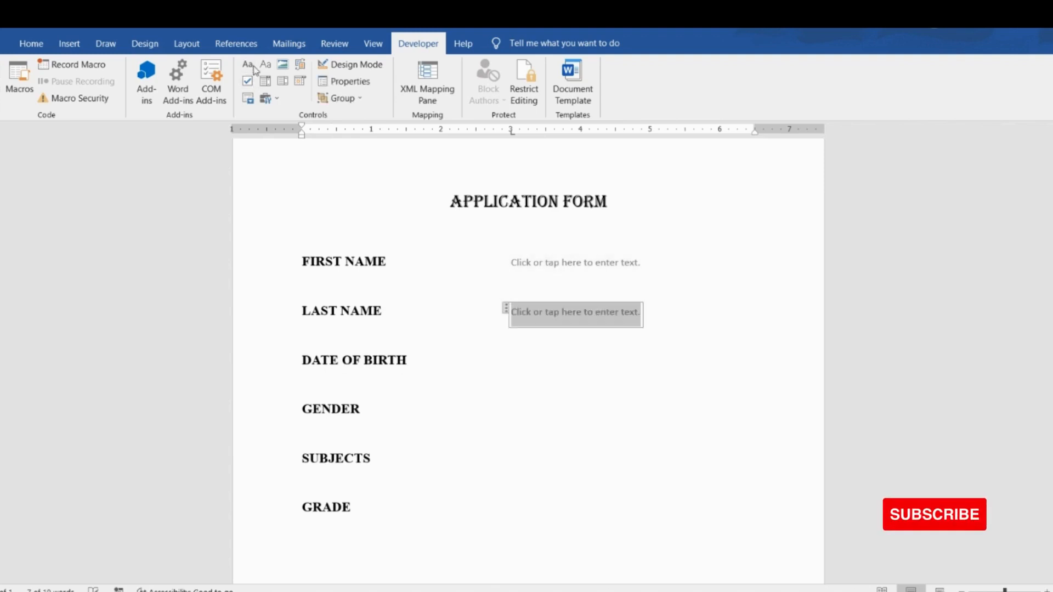
Insert a date picker content control beside DATE OF BIRTH and check its drop-down calendar.
left_click(698, 360)
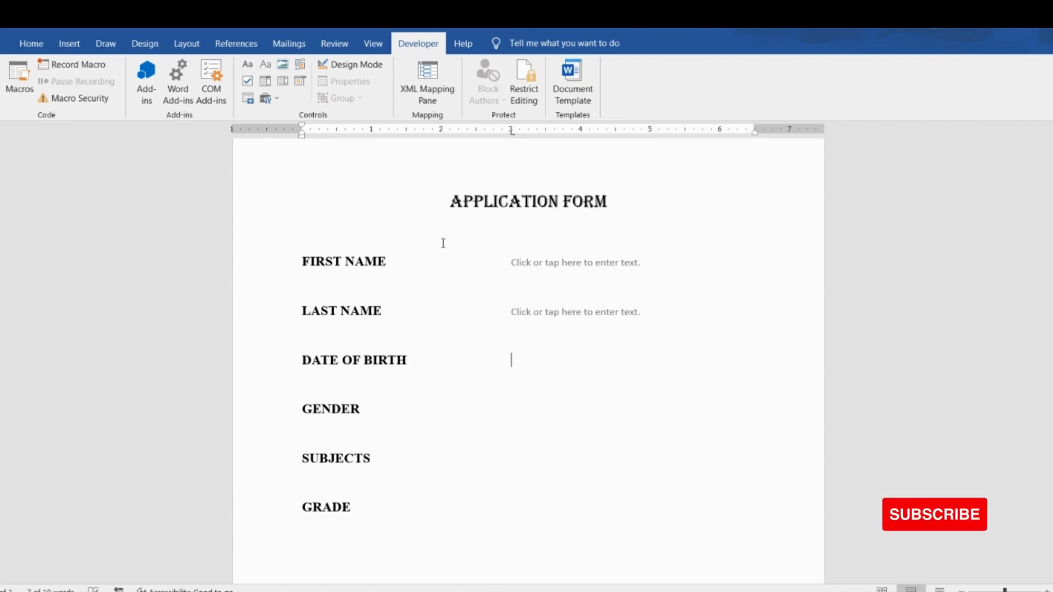
left_click(305, 80)
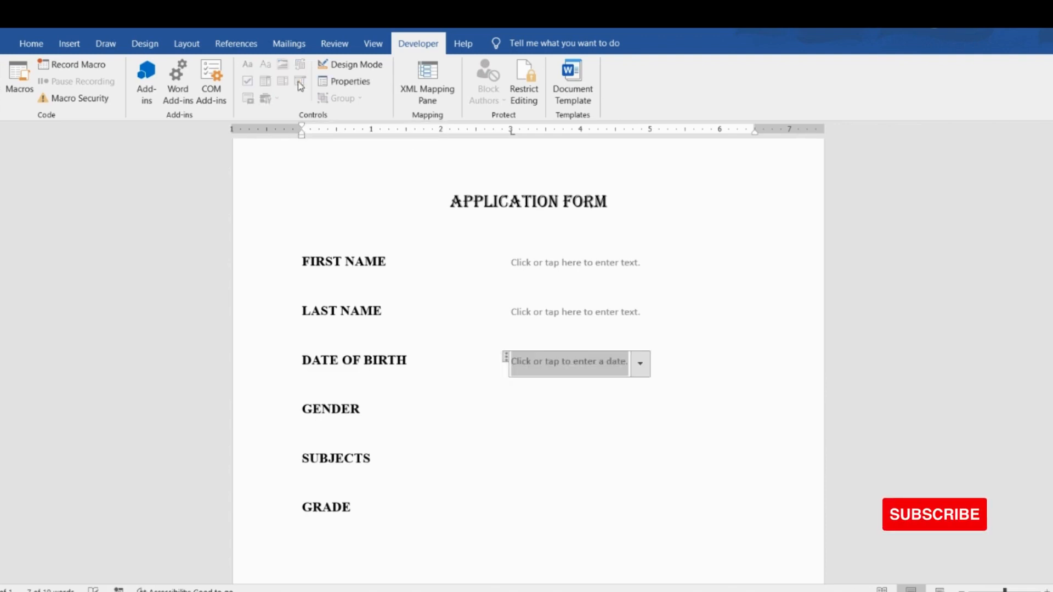
left_click(640, 365)
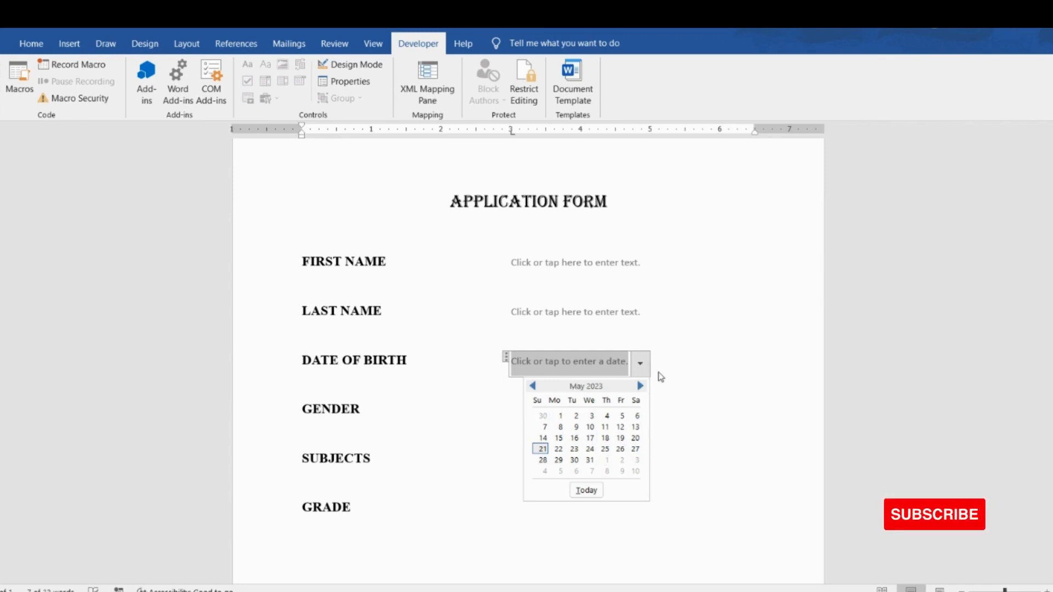
left_click(639, 365)
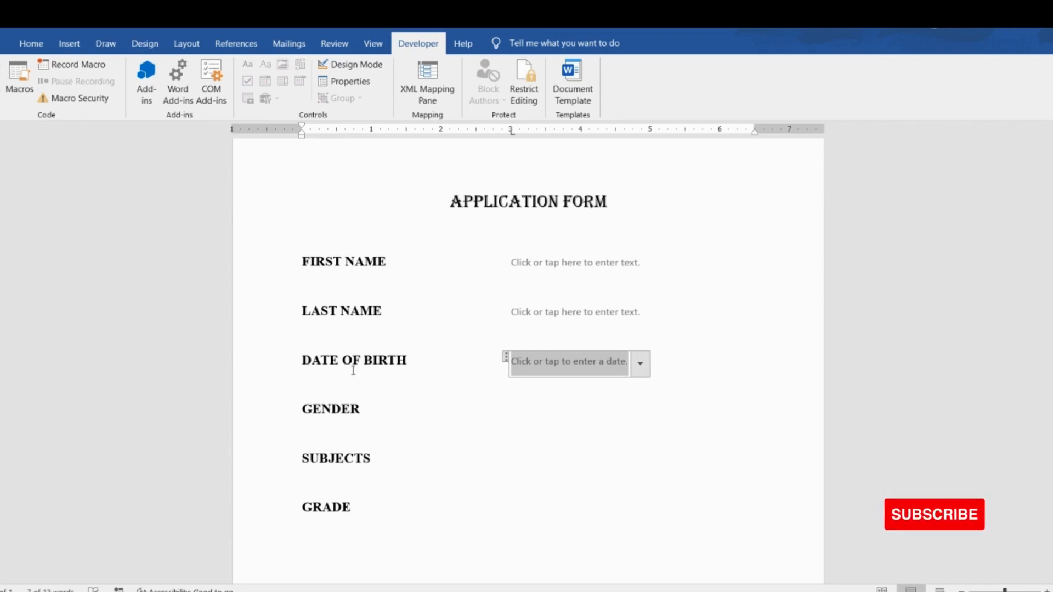
Insert an ActiveX option button beside GENDER and preview it outside design mode before returning to design mode.
left_click(357, 414)
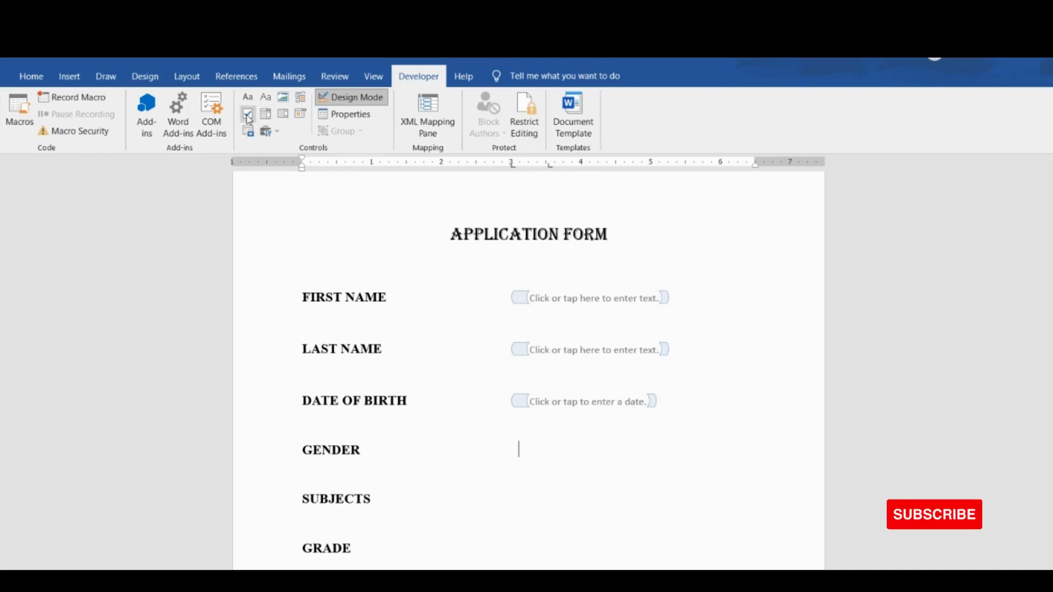
left_click(279, 134)
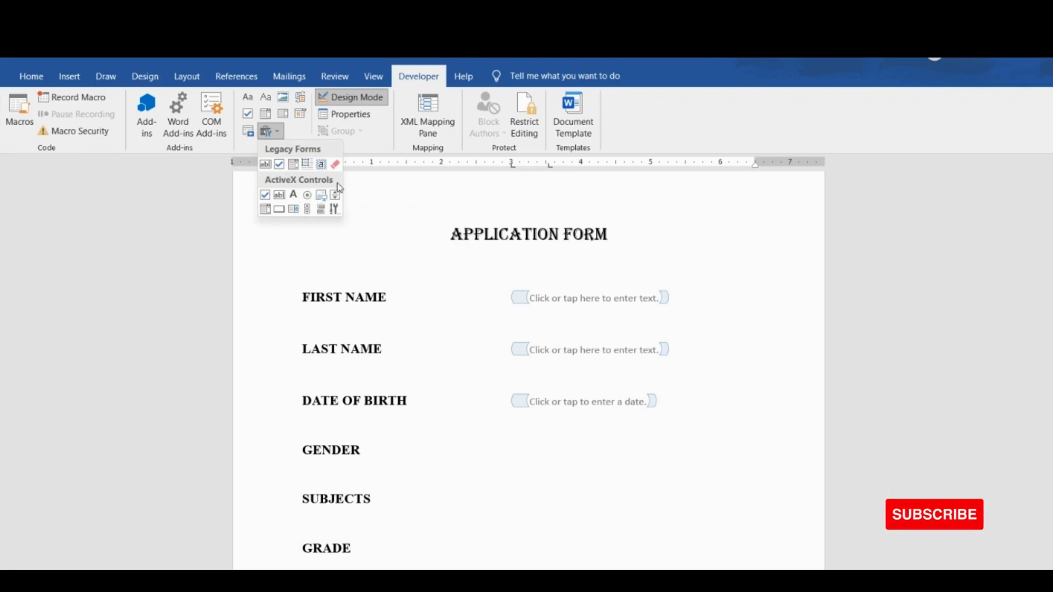
left_click(309, 197)
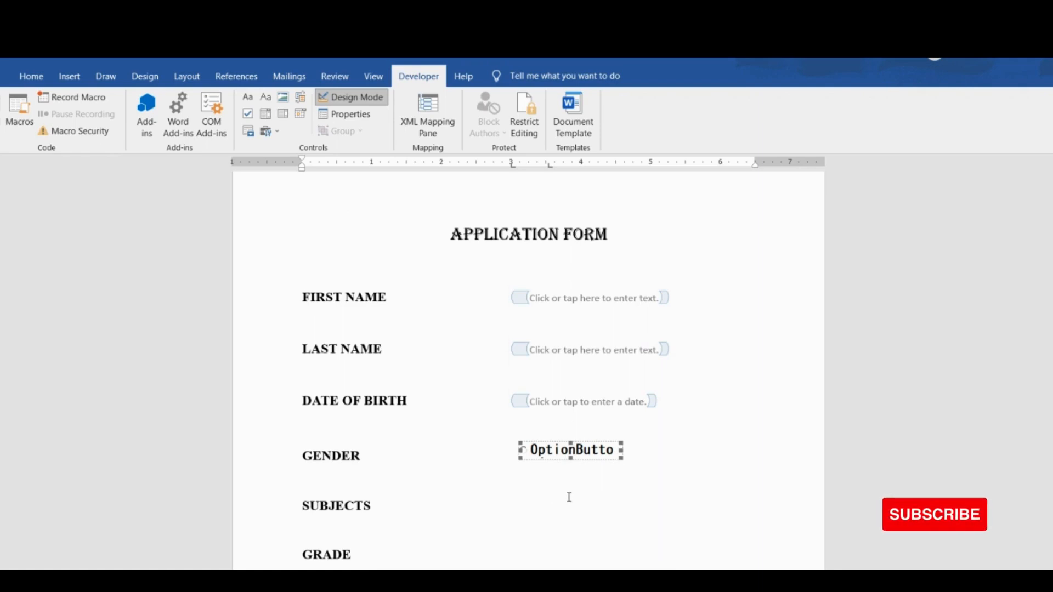
left_click(356, 98)
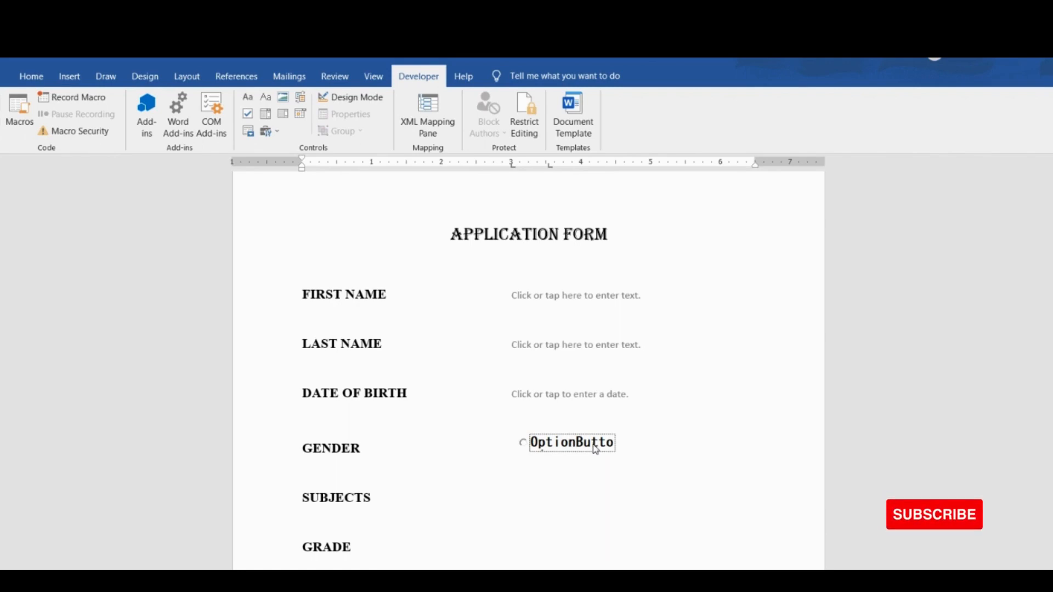
left_click(351, 99)
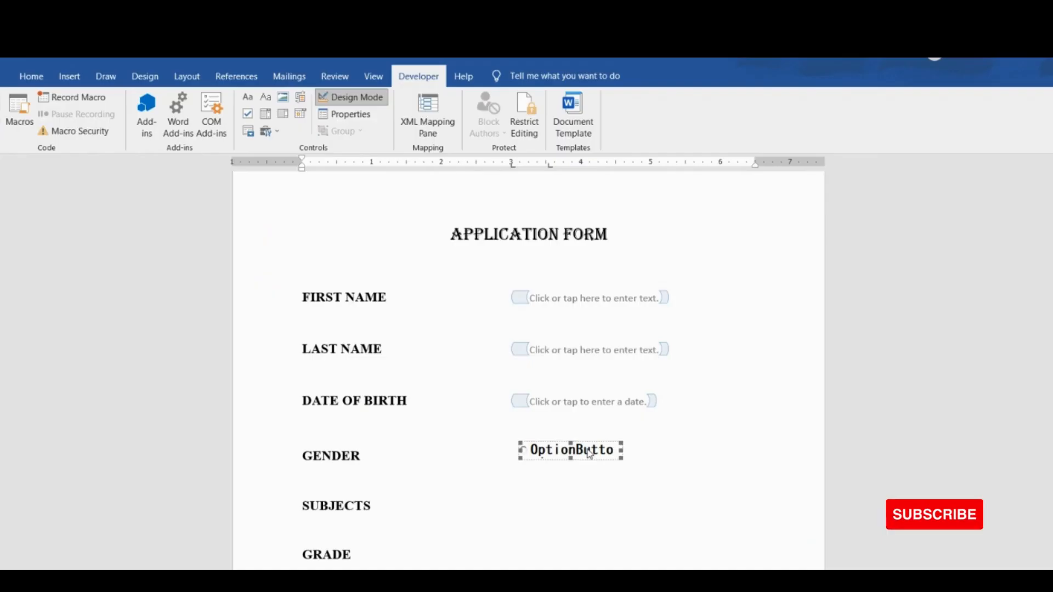
Change the caption of the option button beside GENDER to "MALE" in its properties.
left_click(347, 120)
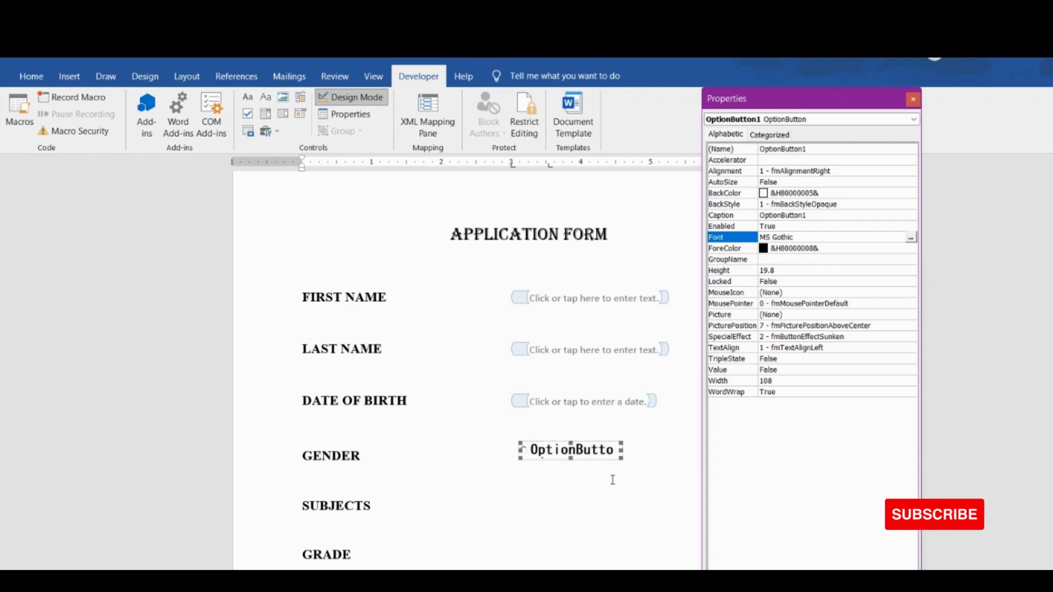
left_click(732, 216)
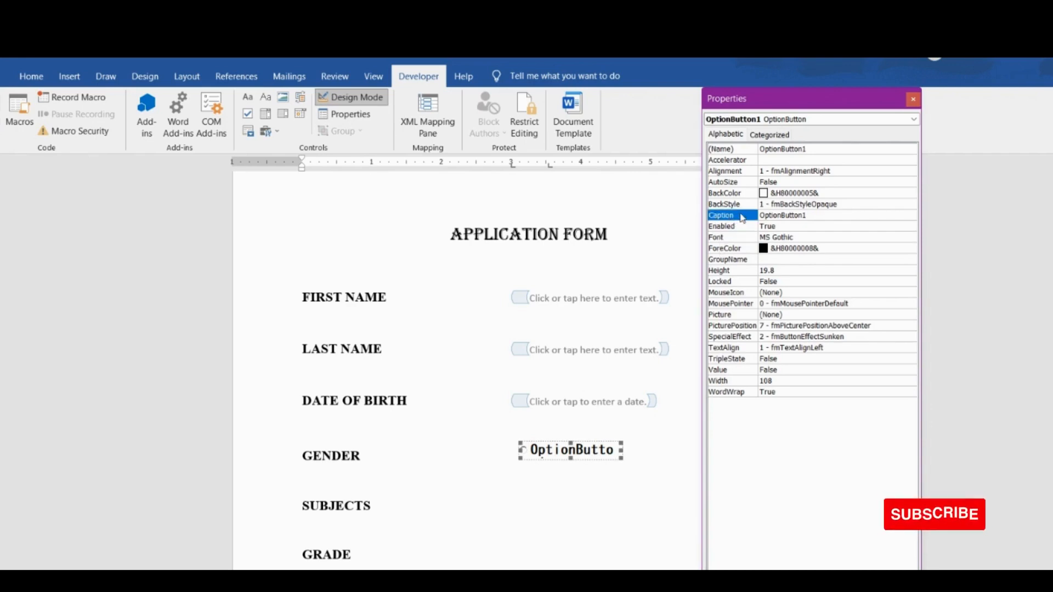
left_click(811, 214)
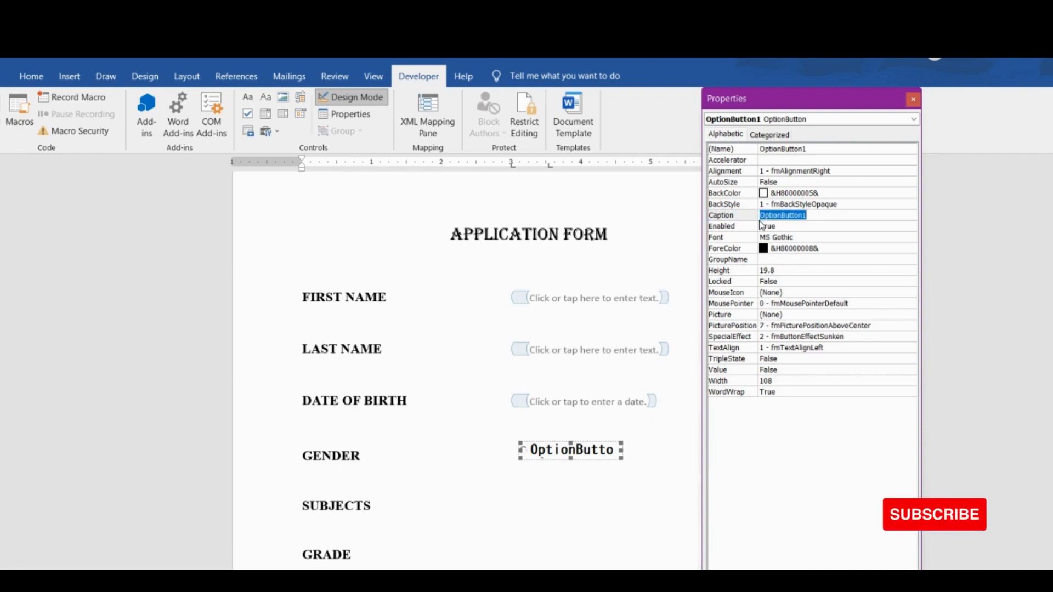
type("MAL")
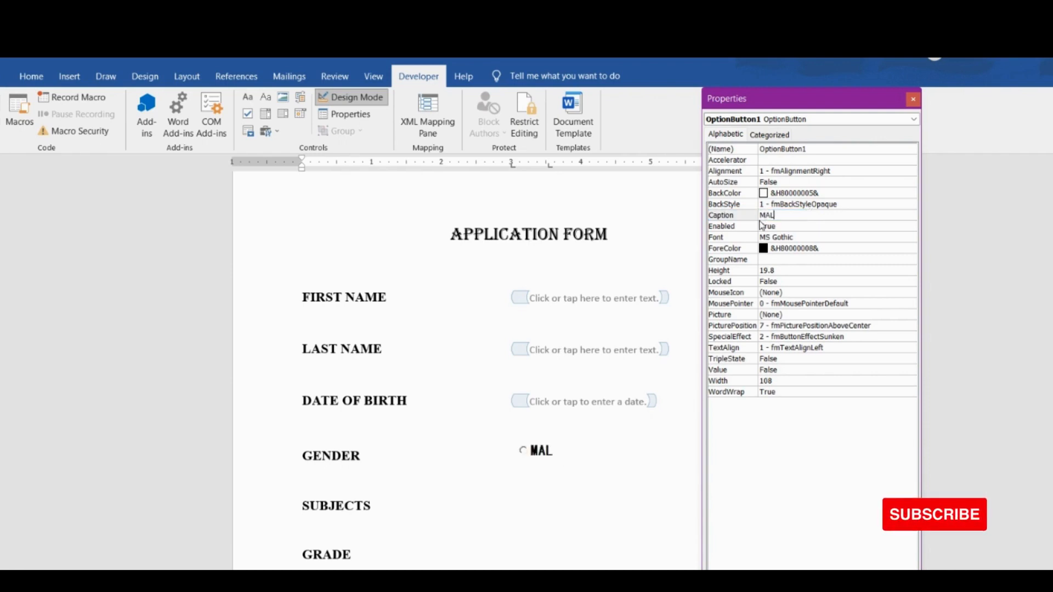
type("E")
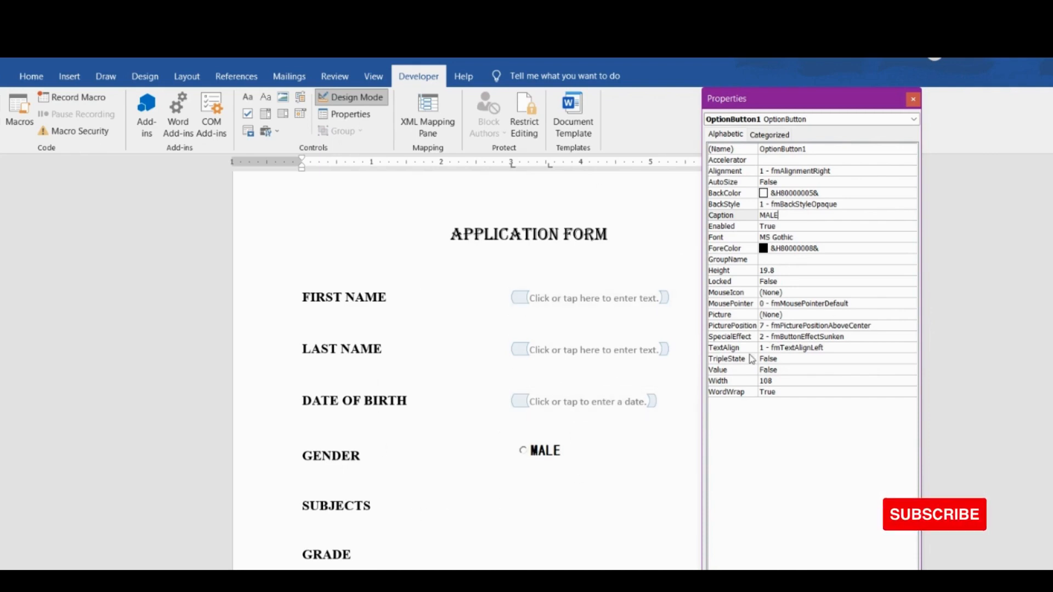
Set the MALE option button's font to Times New Roman.
left_click(809, 238)
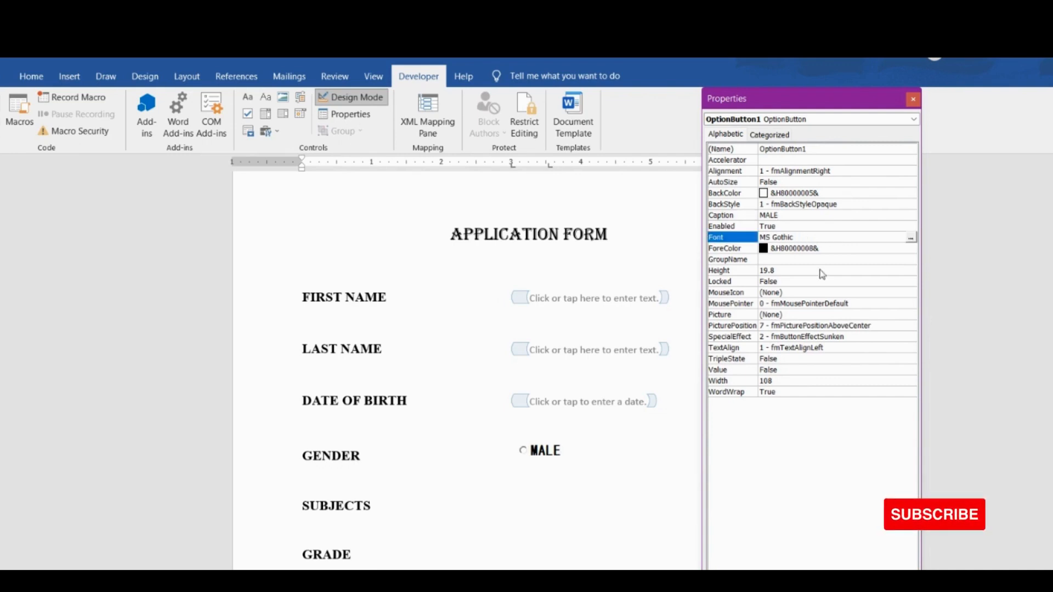
left_click(911, 238)
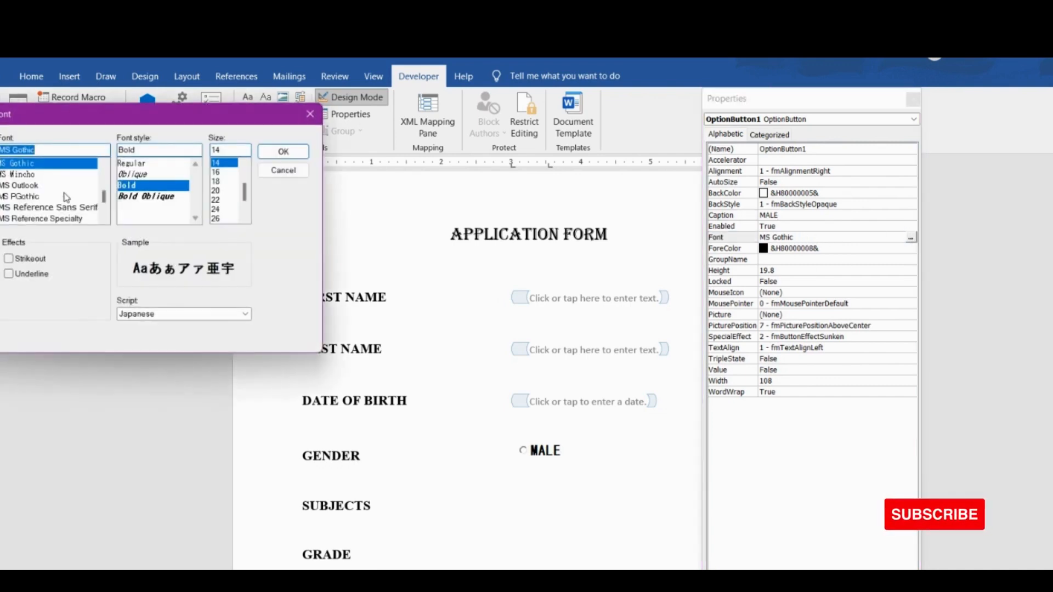
scroll(91, 164, "down", 10)
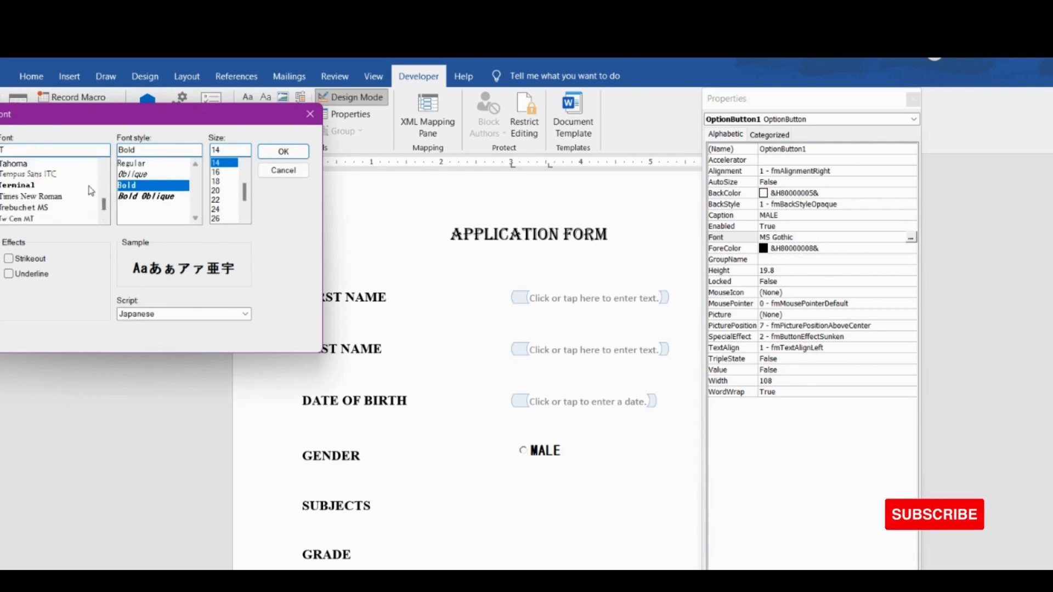
left_click(52, 197)
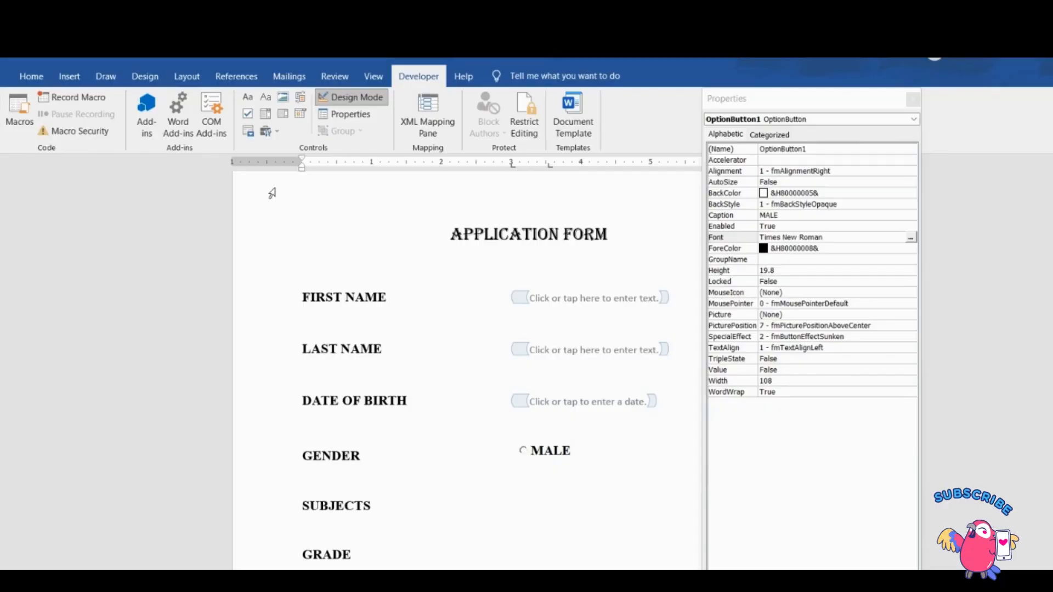
Insert a second ActiveX option button beside MALE in the GENDER row and set its caption to "FEMALE".
left_click(278, 133)
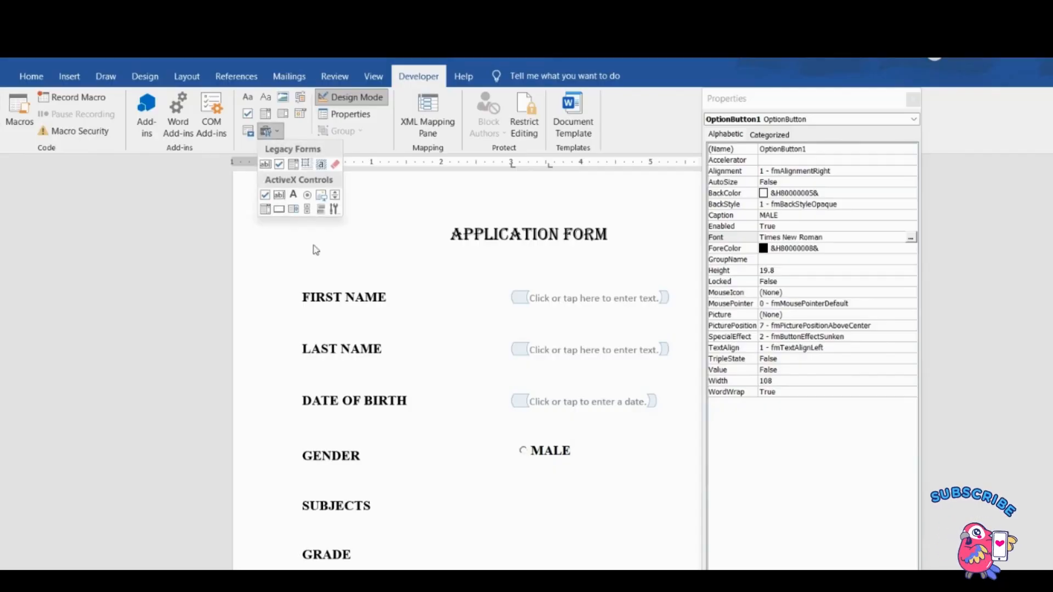
left_click(303, 196)
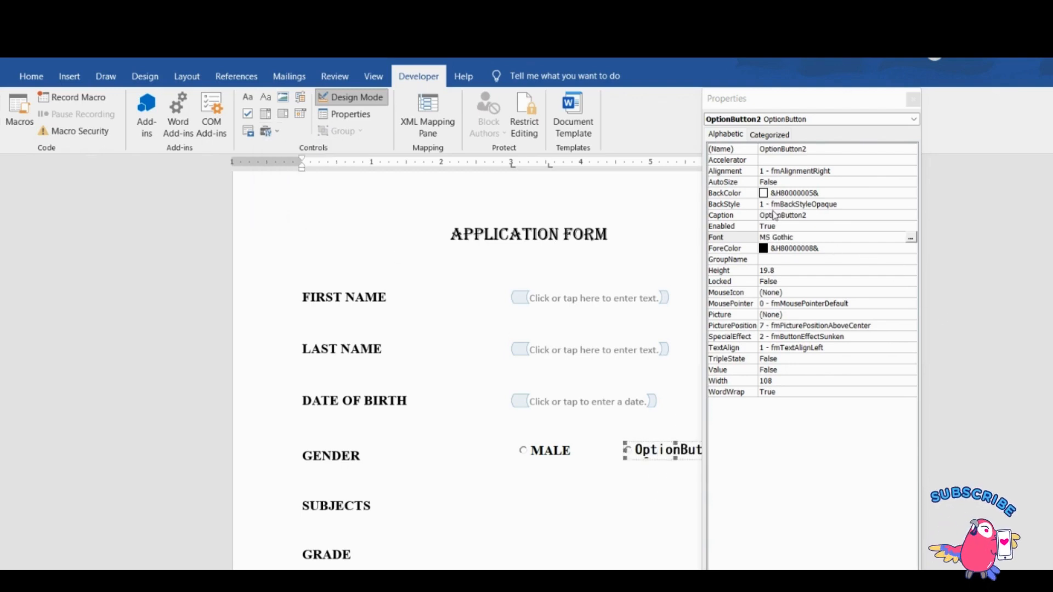
left_click(809, 217)
left_click(735, 218)
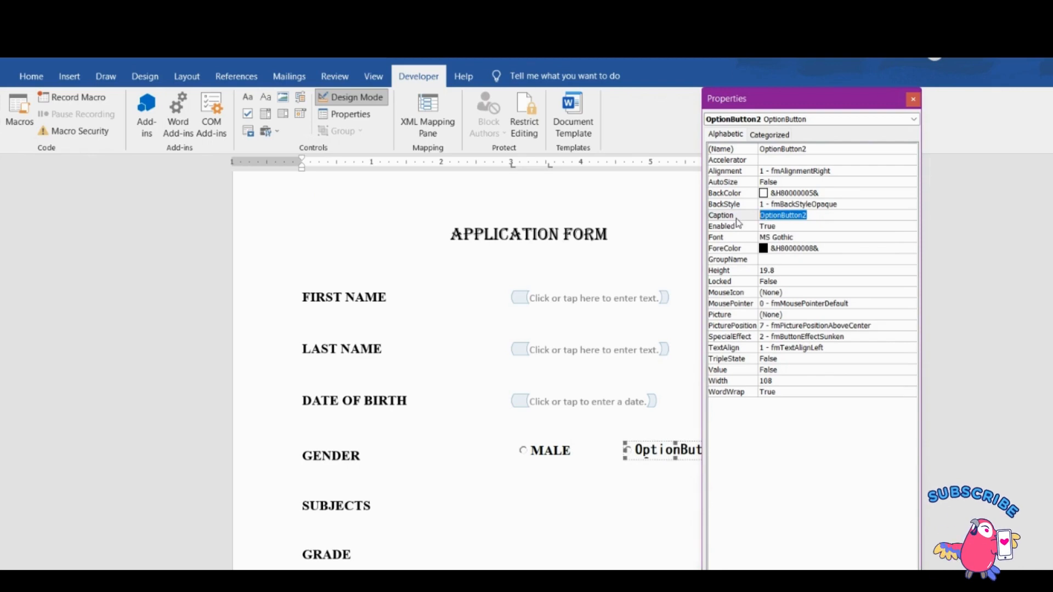
type("FEMALE")
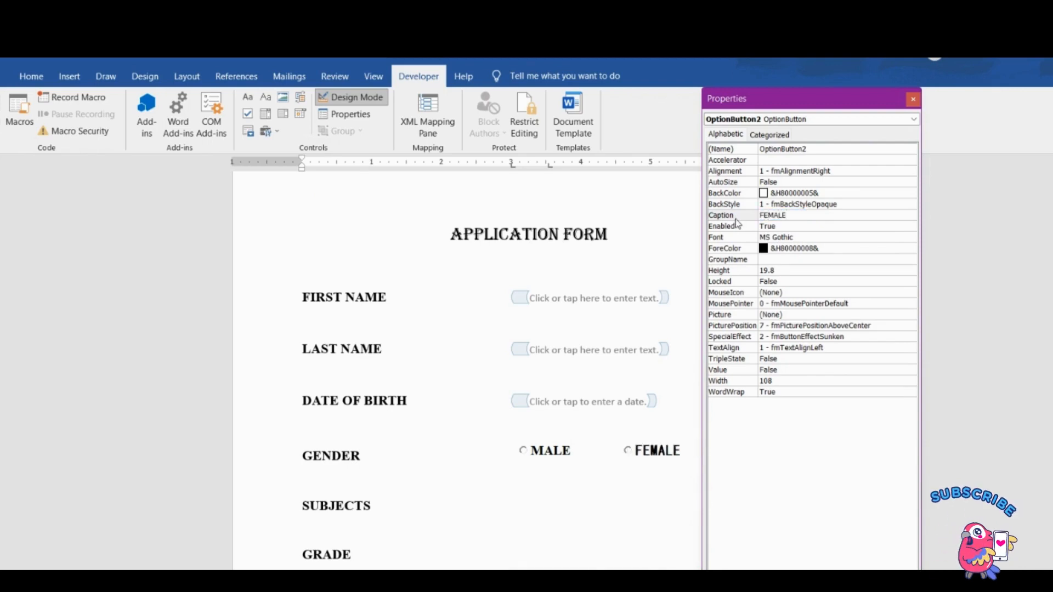
Set the FEMALE option button's font to Times New Roman and close its properties.
left_click(812, 237)
left_click(911, 236)
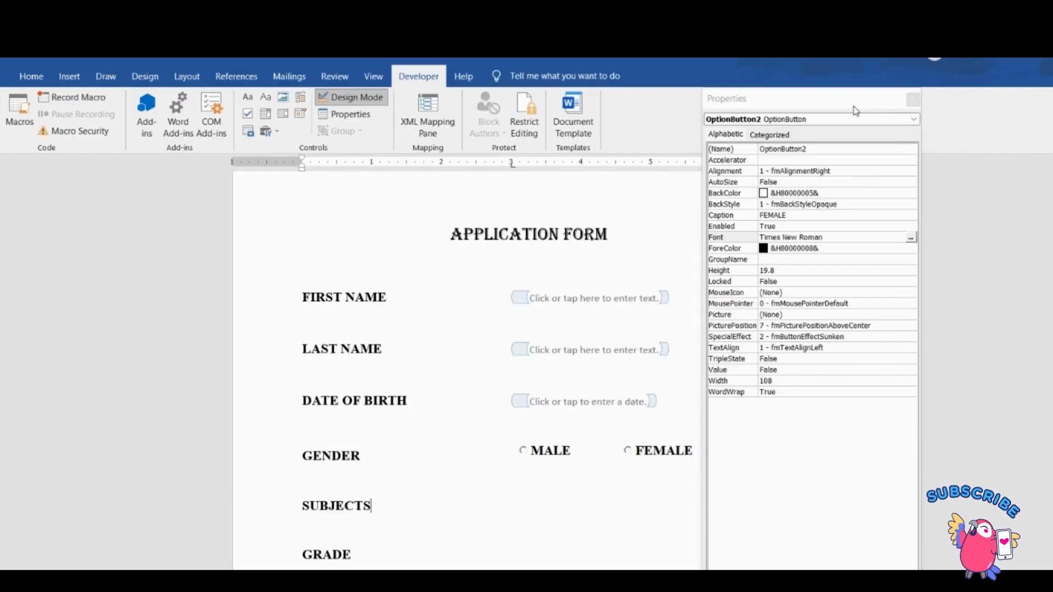
left_click(855, 111)
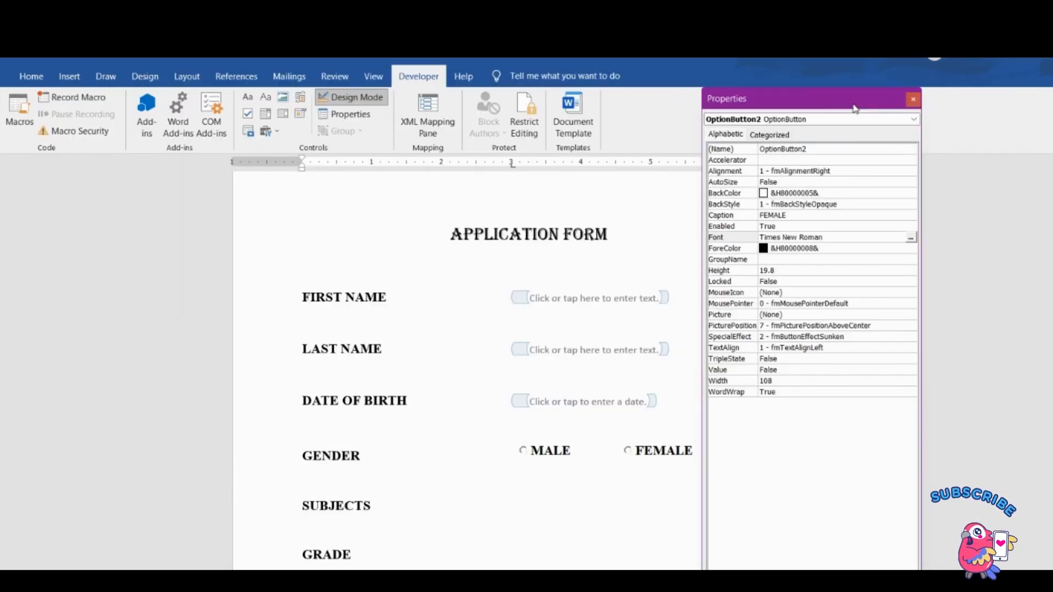
left_click(913, 100)
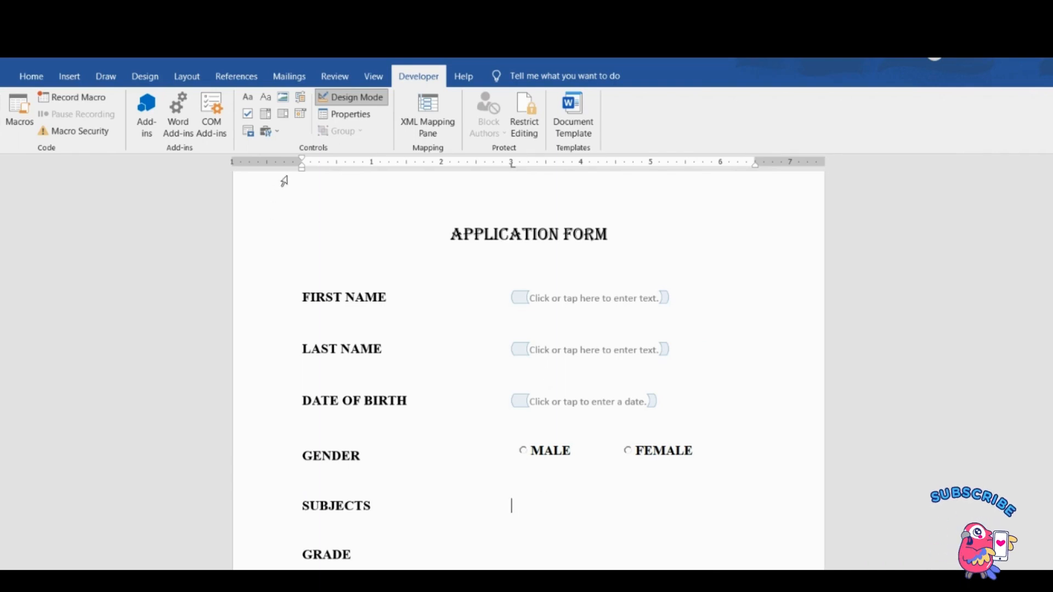
Insert a combo box content control beside SUBJECTS and open its properties.
left_click(265, 118)
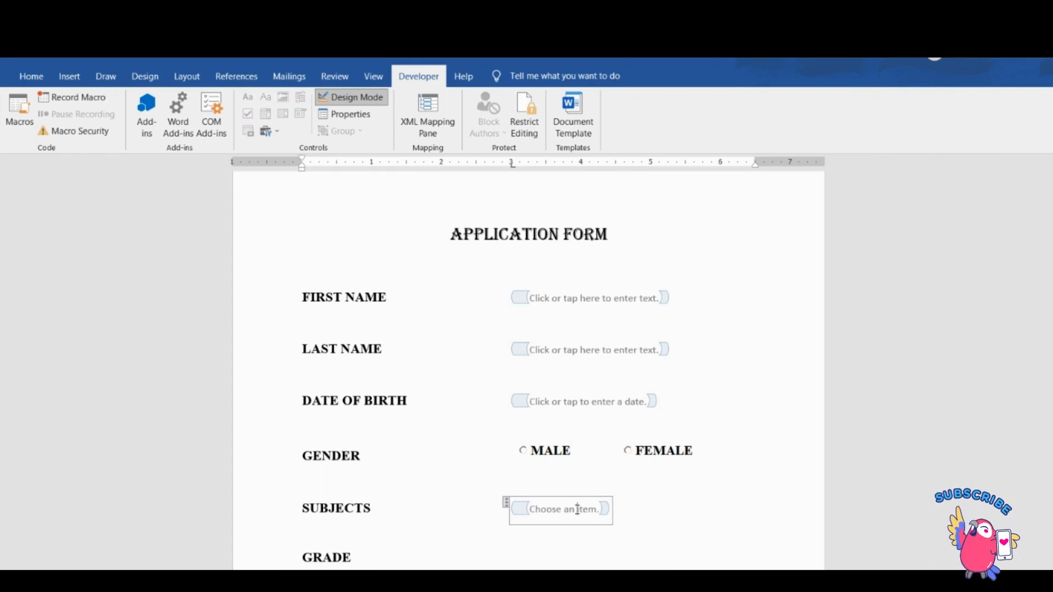
left_click(360, 120)
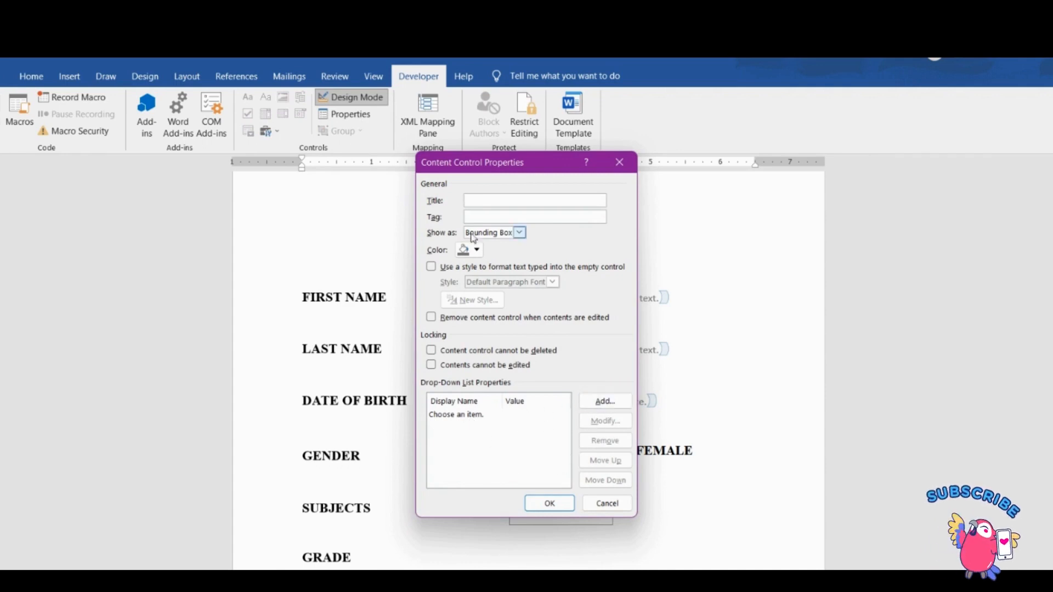
left_click(483, 203)
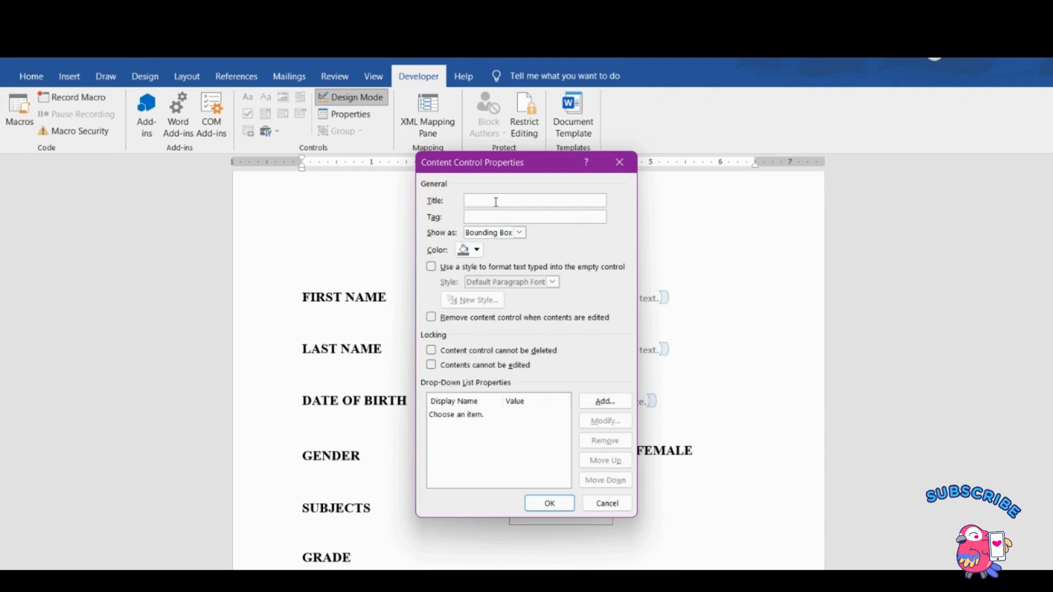
Add MATHEMATICS as the first choice in the SUBJECTS combo box list.
left_click(611, 407)
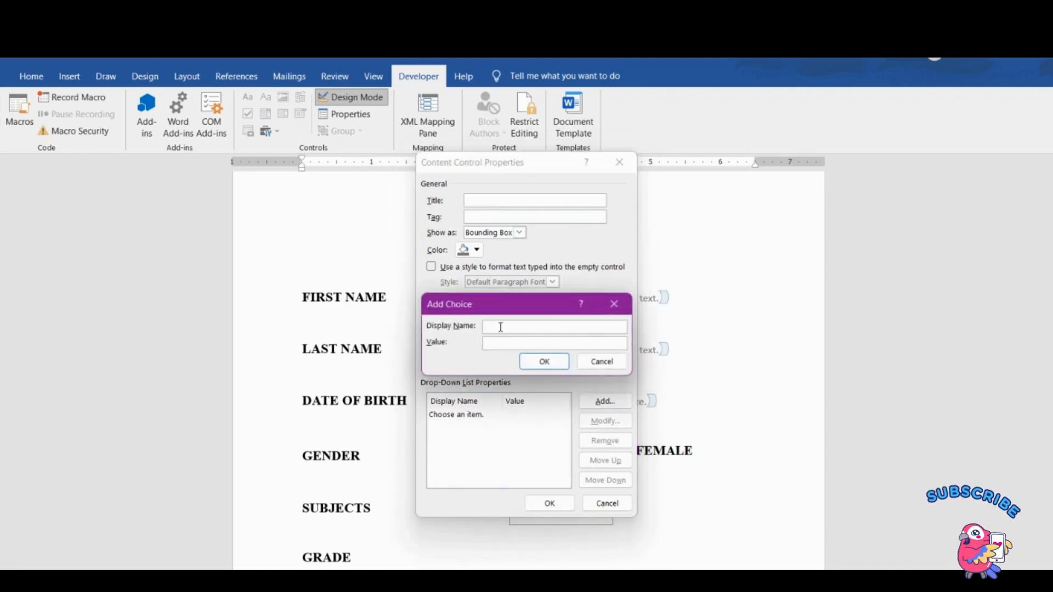
type("MA")
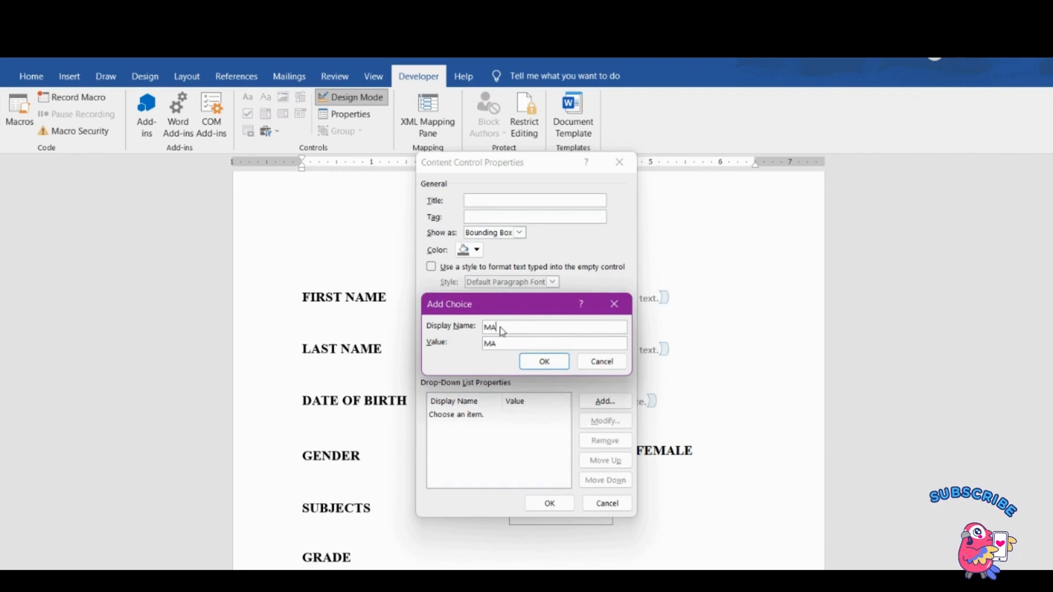
type("THEME")
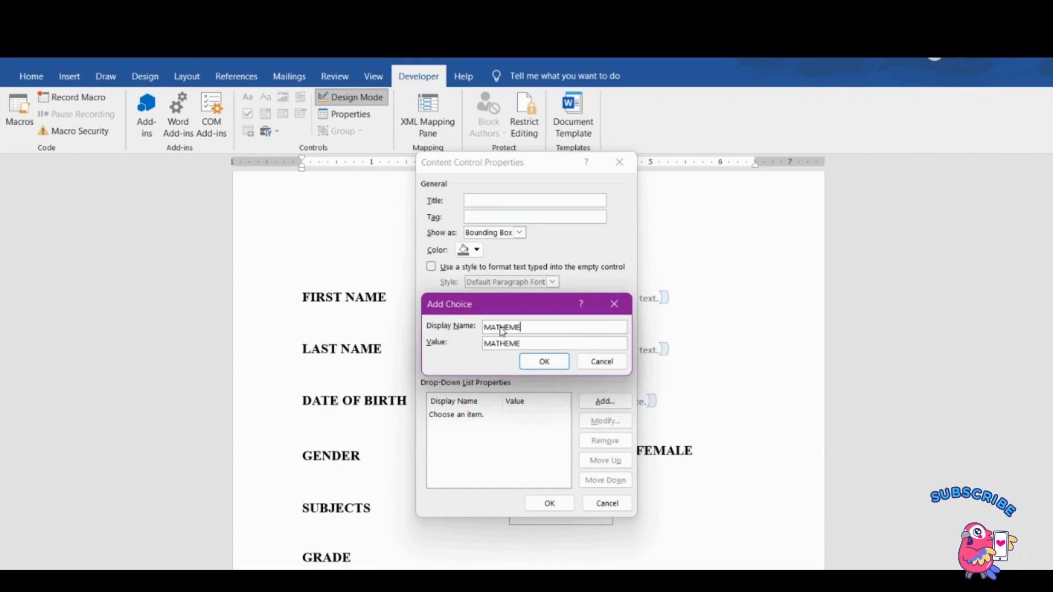
type("TATICS")
left_click(532, 361)
Add BIOLOGY as a choice in the SUBJECTS combo box list, correcting the spelling before confirming it.
left_click(591, 403)
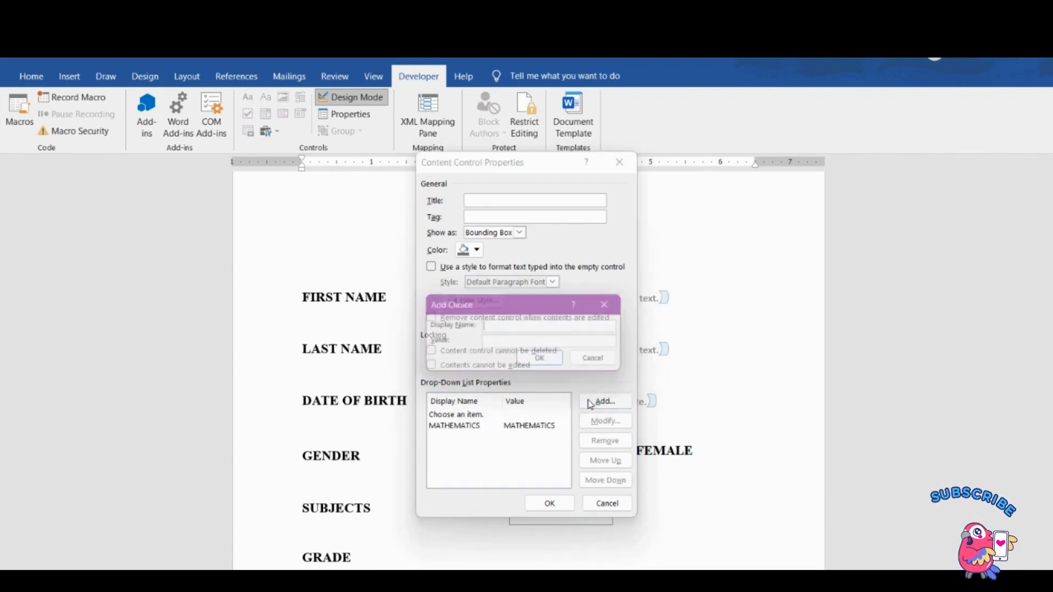
type("BILOP")
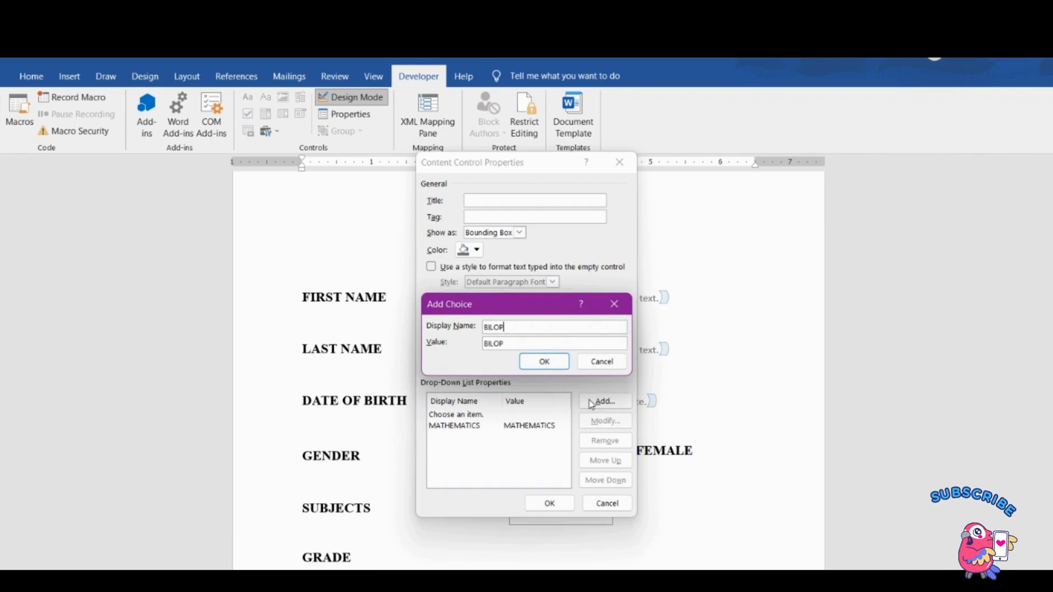
type("OGY")
key("BackSpace")
key("BackSpace")
key("BackSpace")
key("BackSpace")
key("BackSpace")
key("BackSpace")
type("OLOG")
left_click(543, 362)
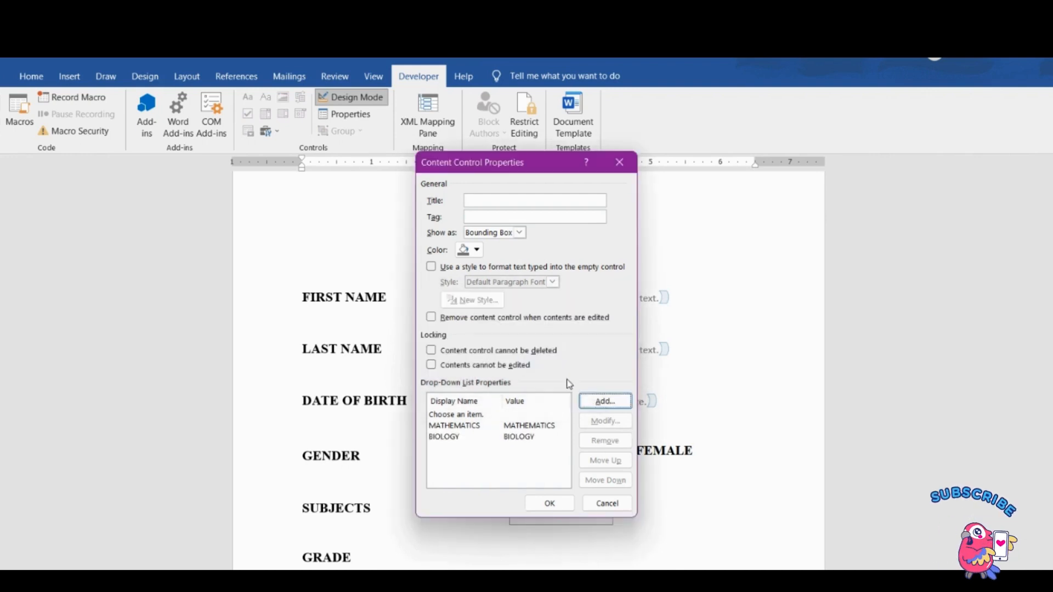
Add the choices SCIENCE and VISUAL ARTS to the SUBJECTS combo box list.
left_click(605, 406)
type("SCI")
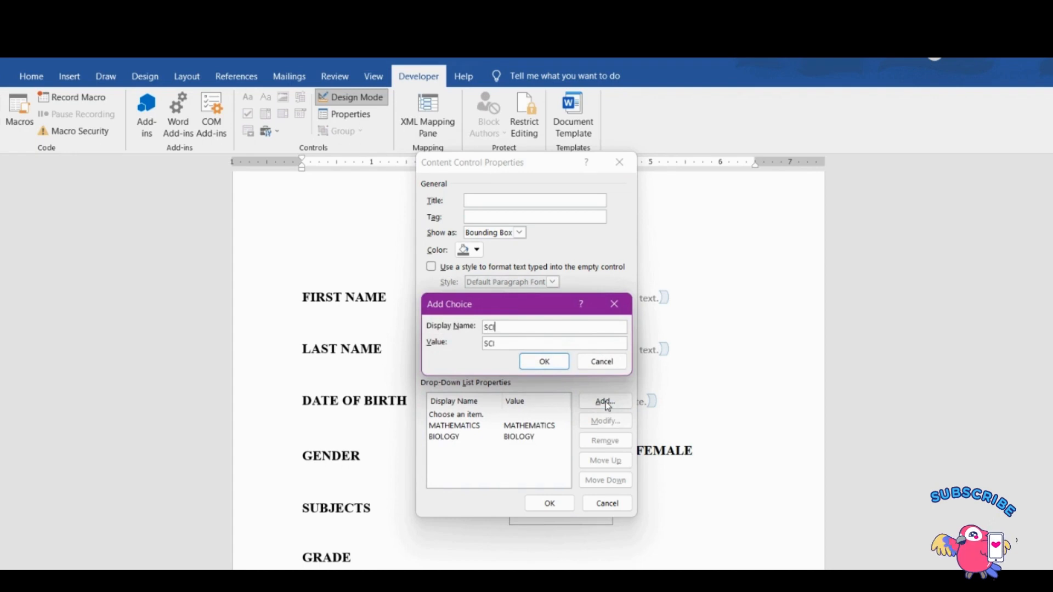
type("ENCE")
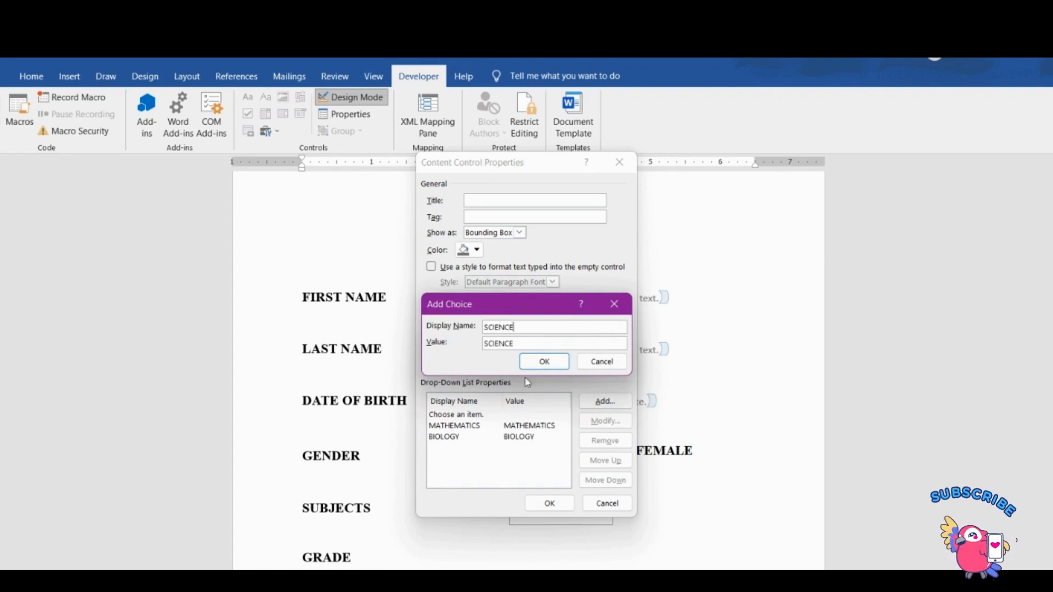
left_click(543, 362)
left_click(606, 404)
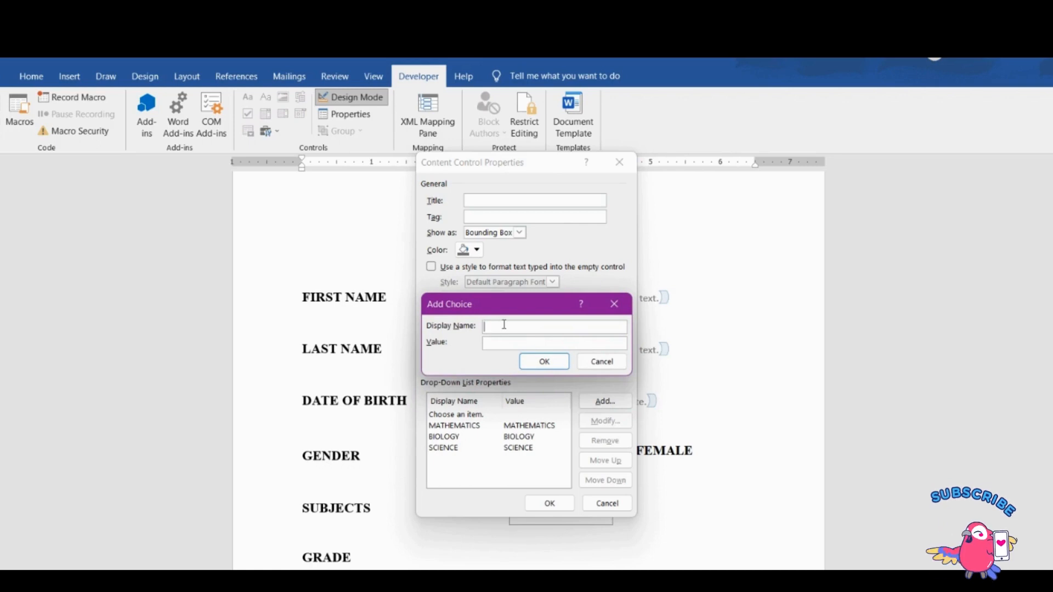
type("VISUAL")
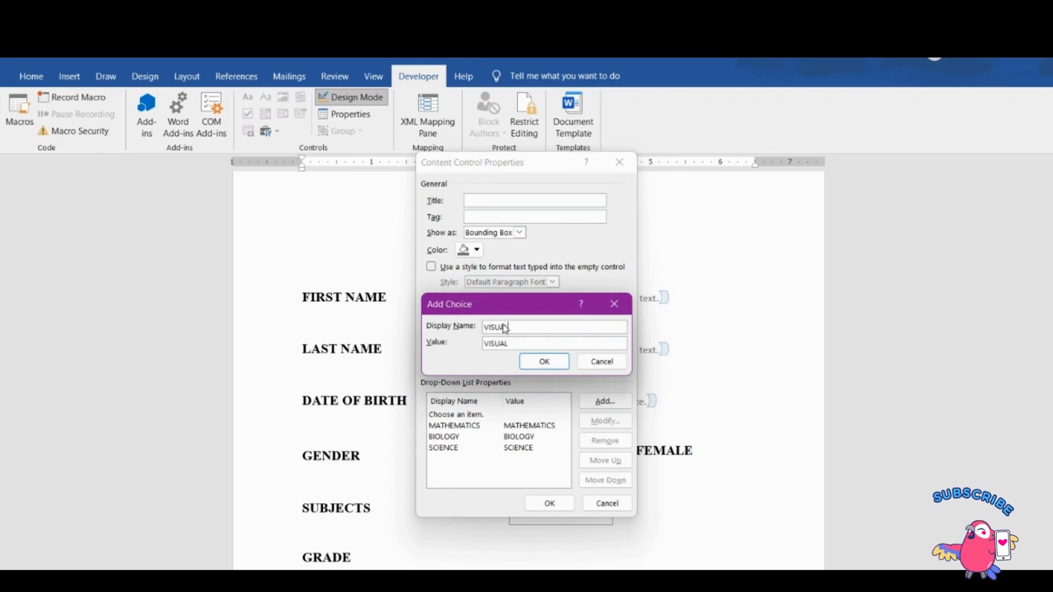
type(" ARTS")
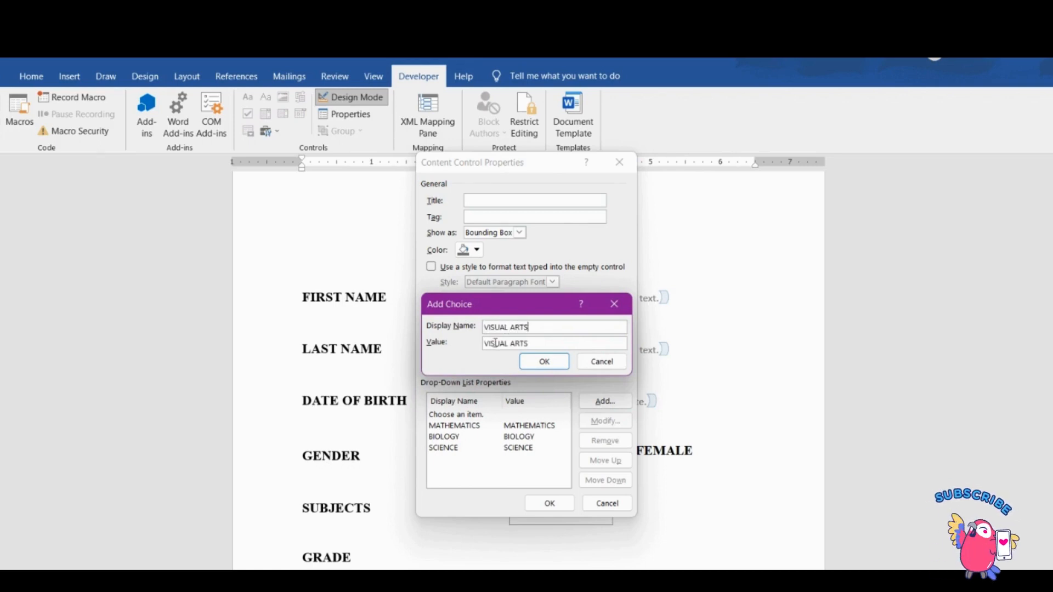
left_click(539, 363)
Add DRAMA as the last SUBJECTS choice and apply the content control properties.
left_click(619, 404)
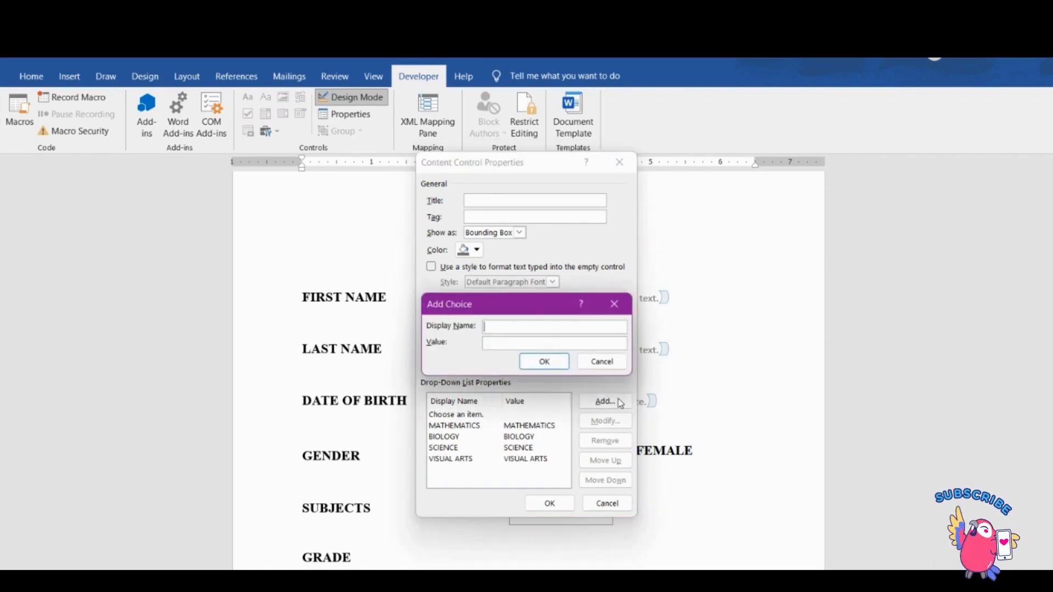
type("DRAMA")
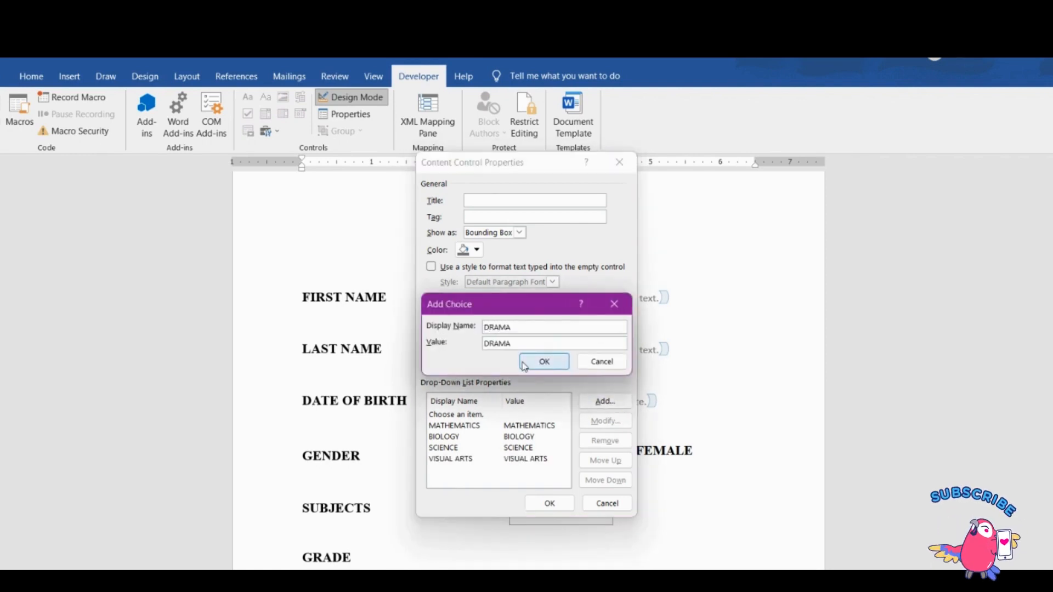
left_click(530, 366)
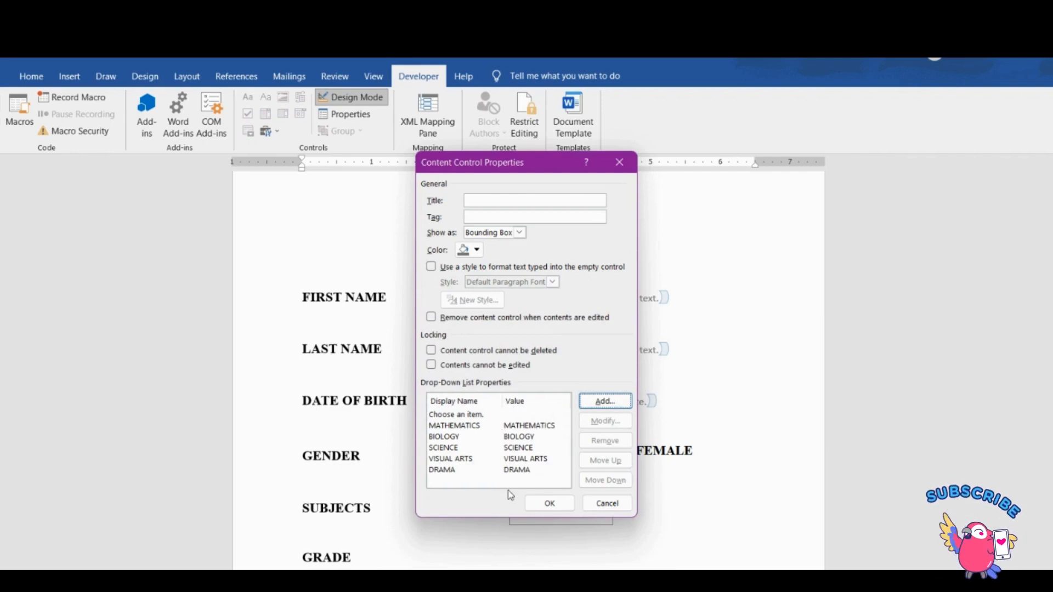
left_click(551, 504)
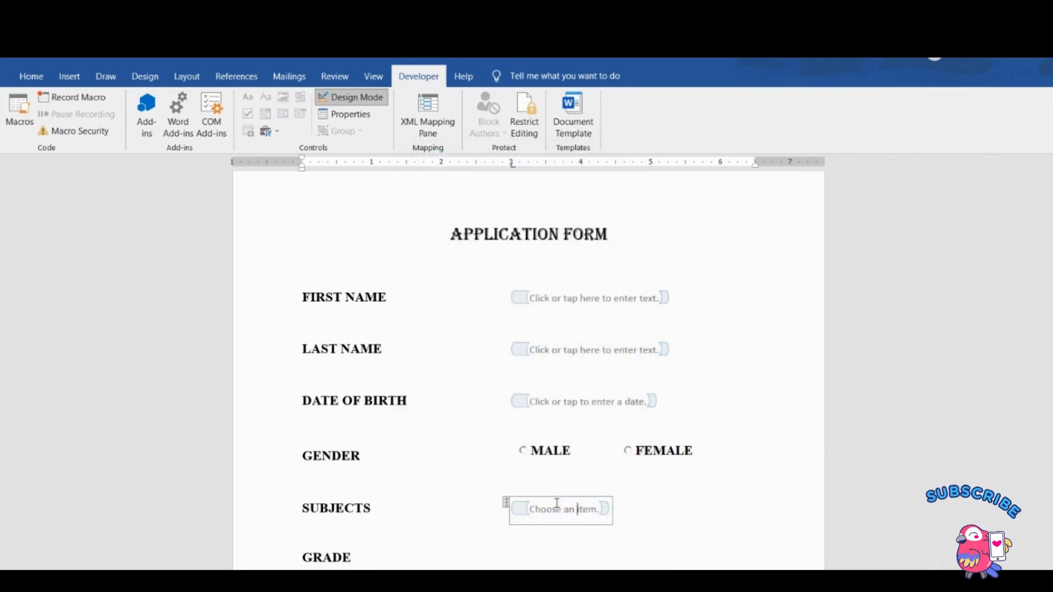
Turn off design mode and check the list of choices in the SUBJECTS combo box.
left_click(626, 516)
left_click(365, 100)
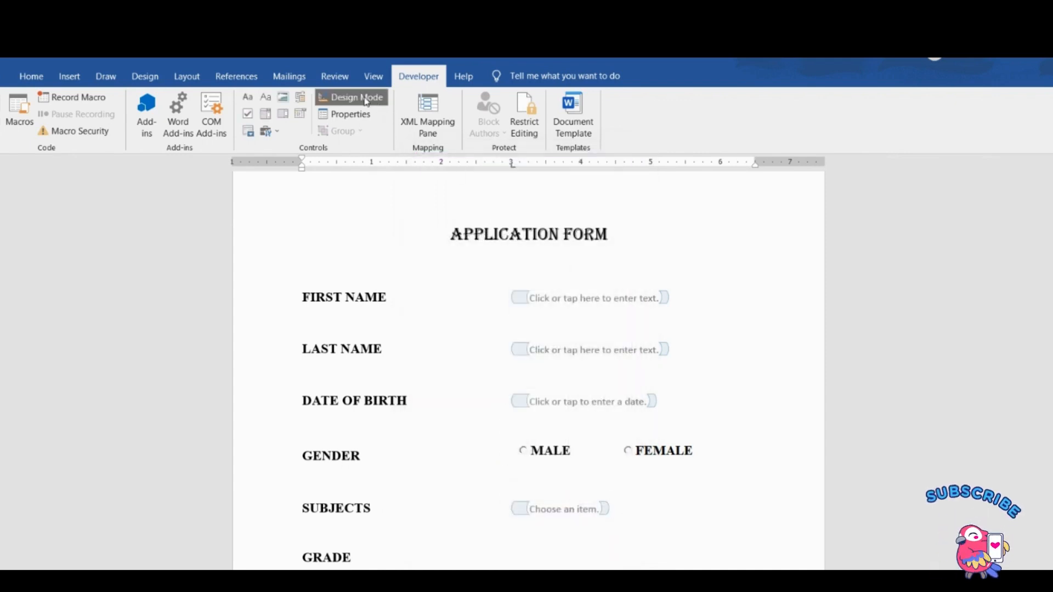
left_click(365, 100)
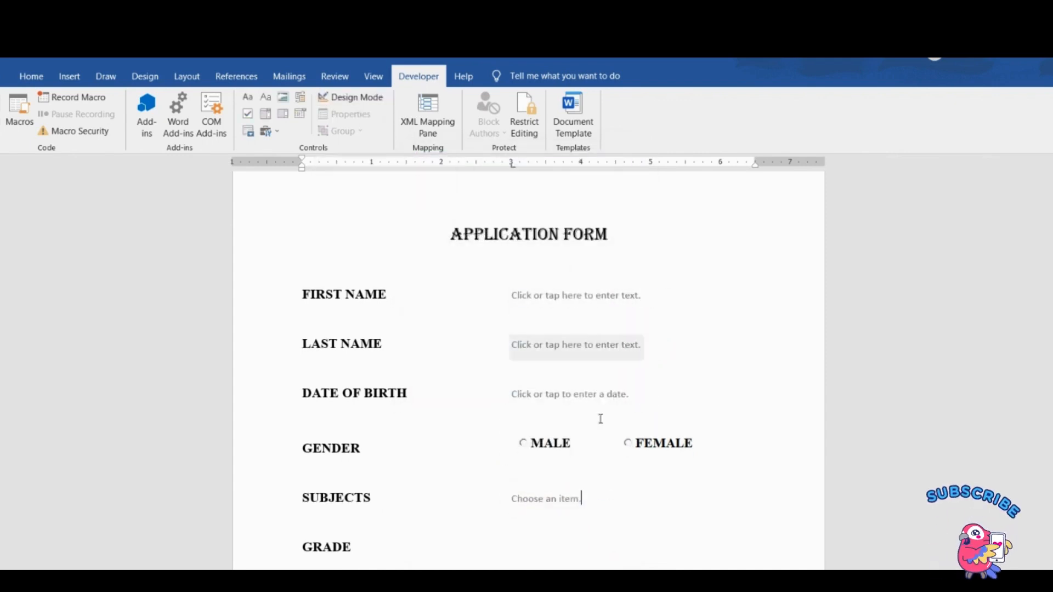
left_click(552, 499)
left_click(588, 500)
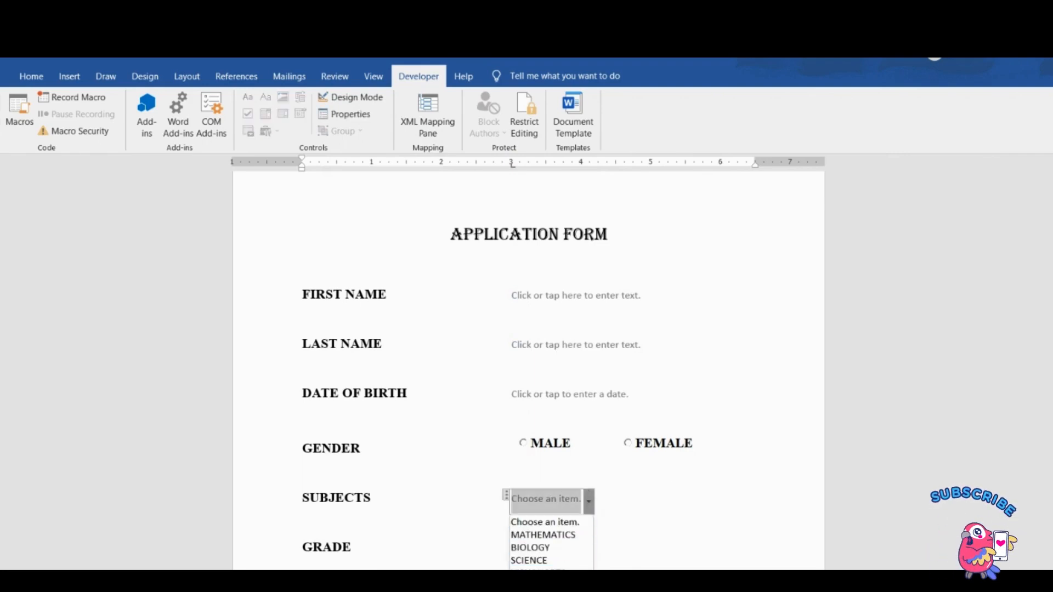
left_click(667, 503)
Insert a drop-down list content control beside GRADE and check its default list.
scroll(479, 442, "down", 3)
left_click(508, 463)
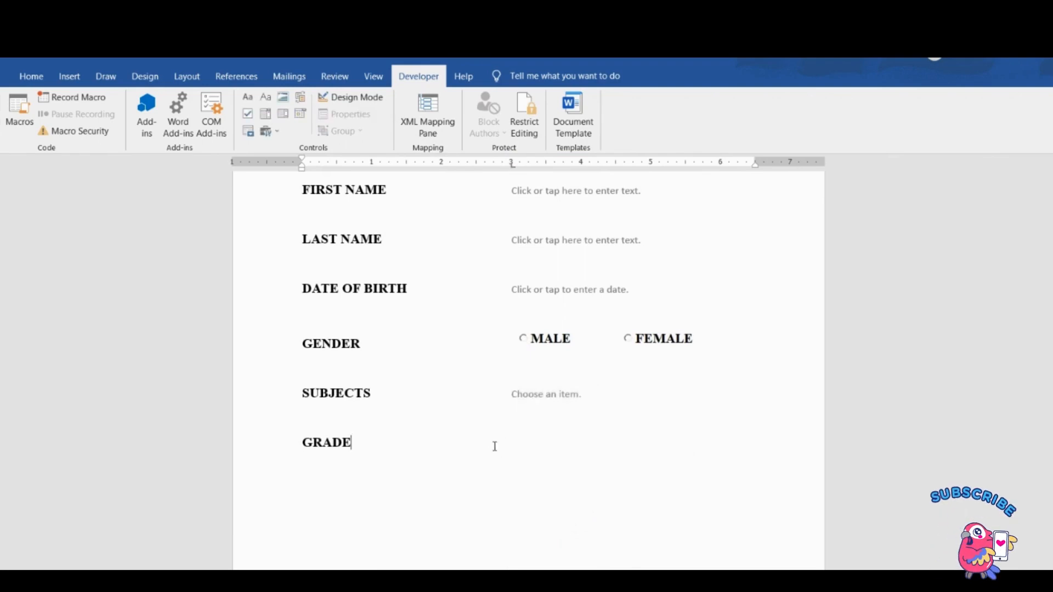
left_click(282, 114)
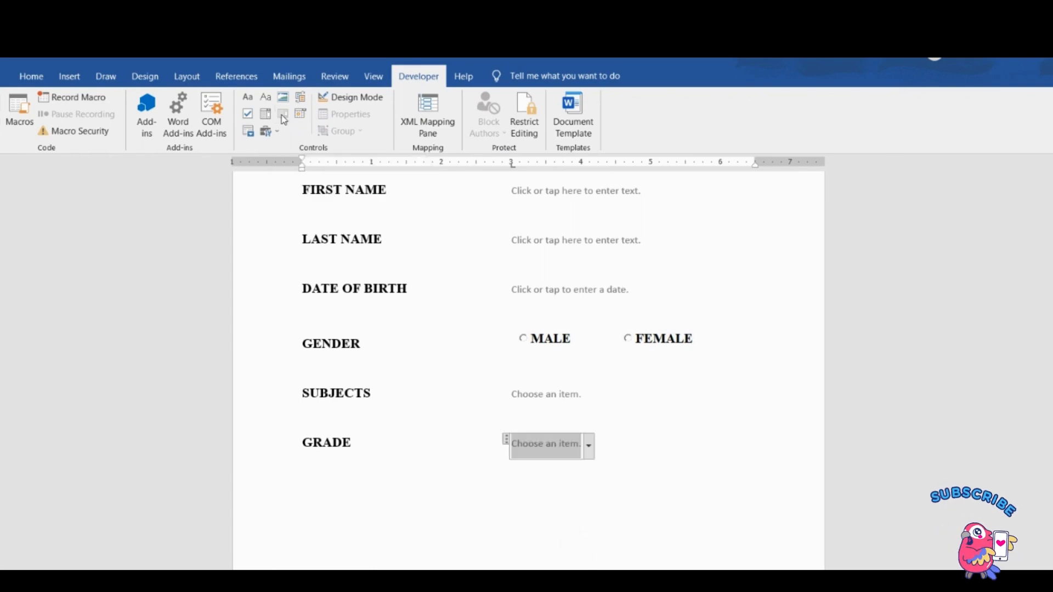
left_click(586, 447)
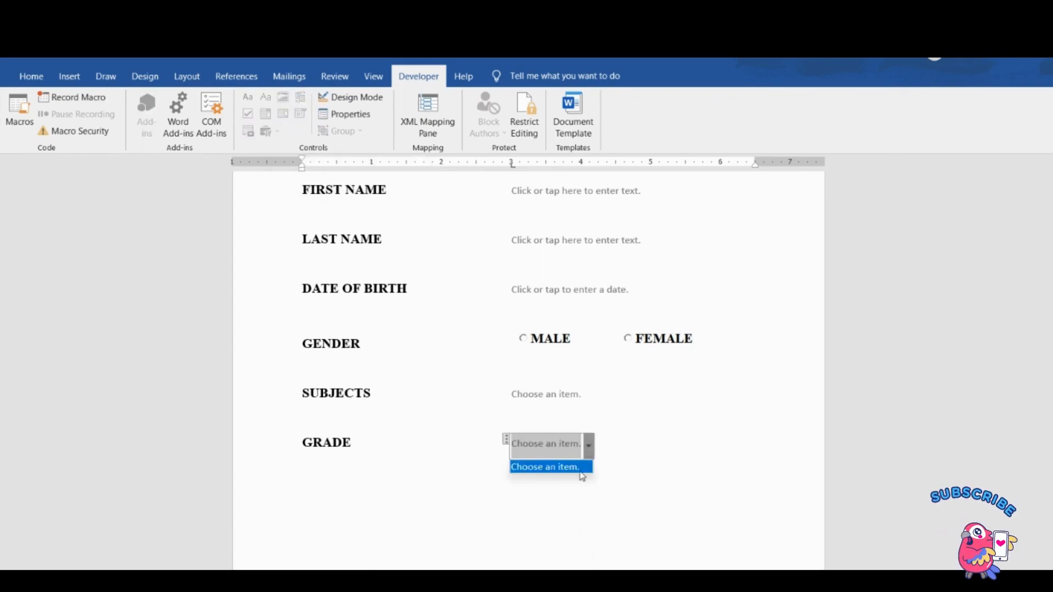
left_click(588, 454)
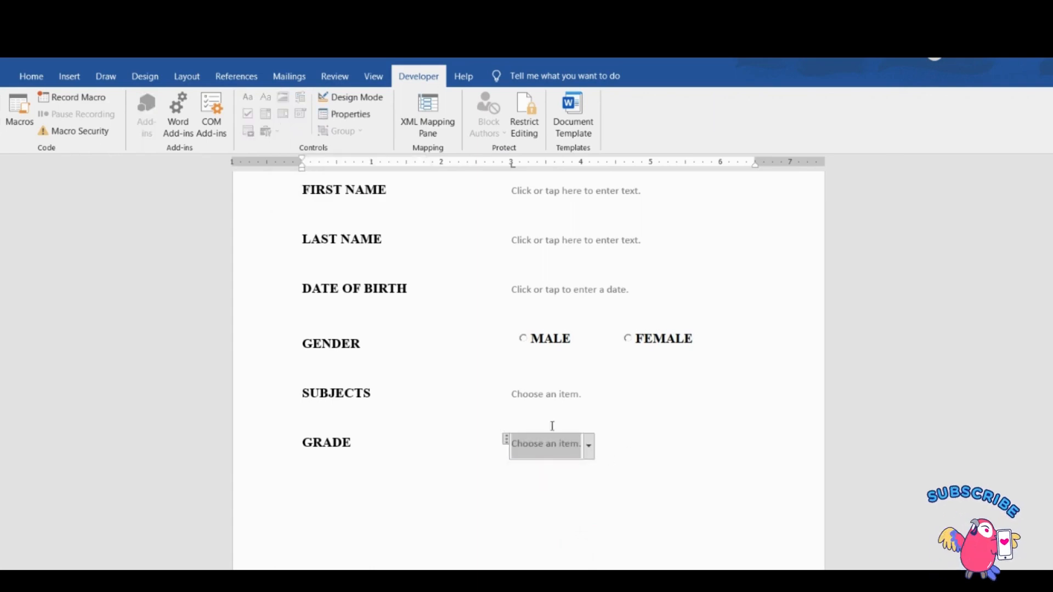
Add the choices GRADE 10 and GRADE 11 to the GRADE drop-down list in its content control properties.
left_click(360, 119)
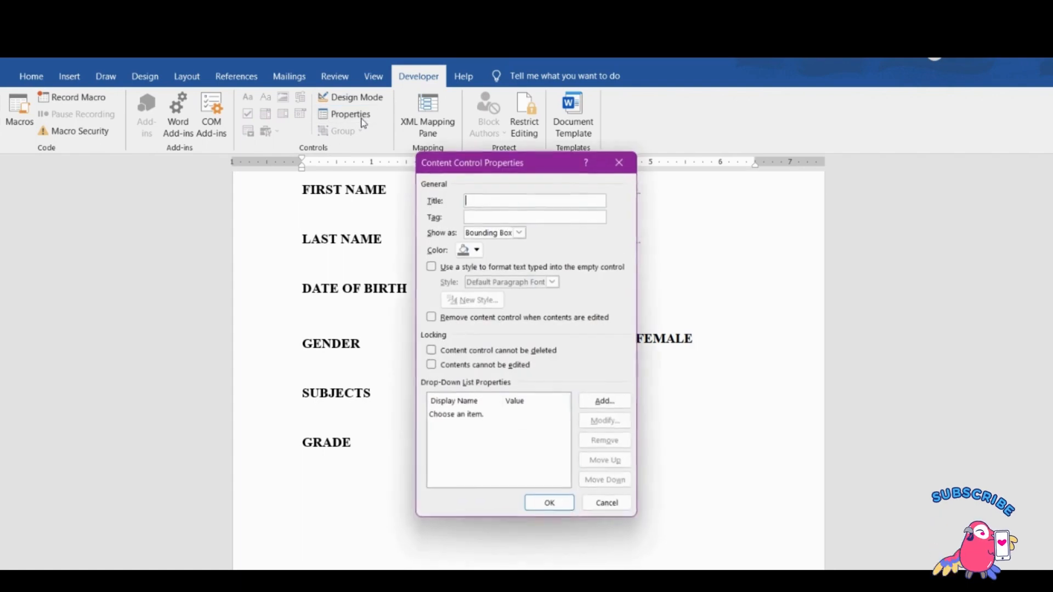
left_click(605, 405)
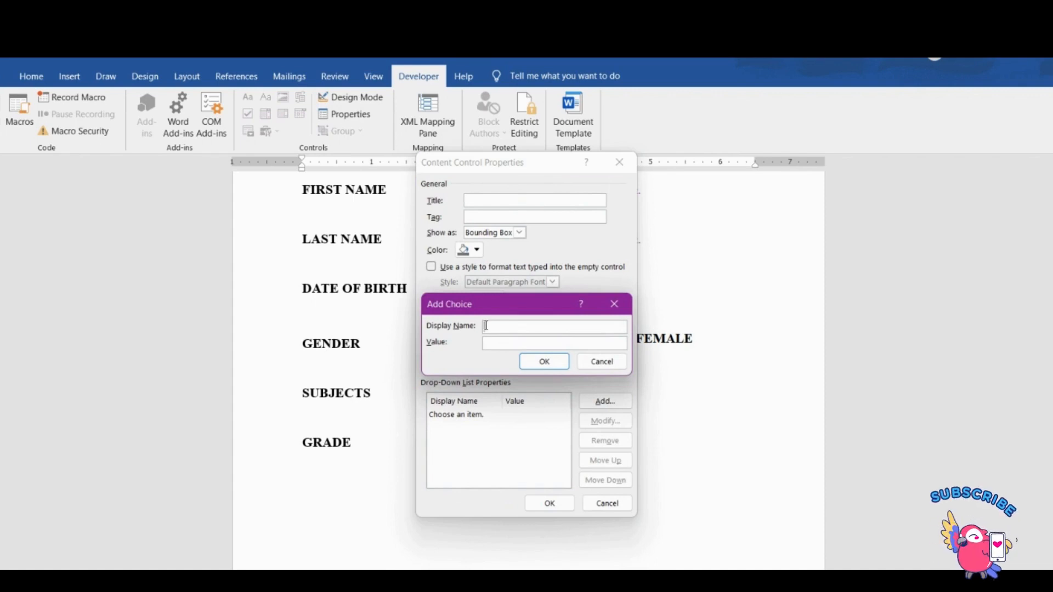
type("GRADE 10")
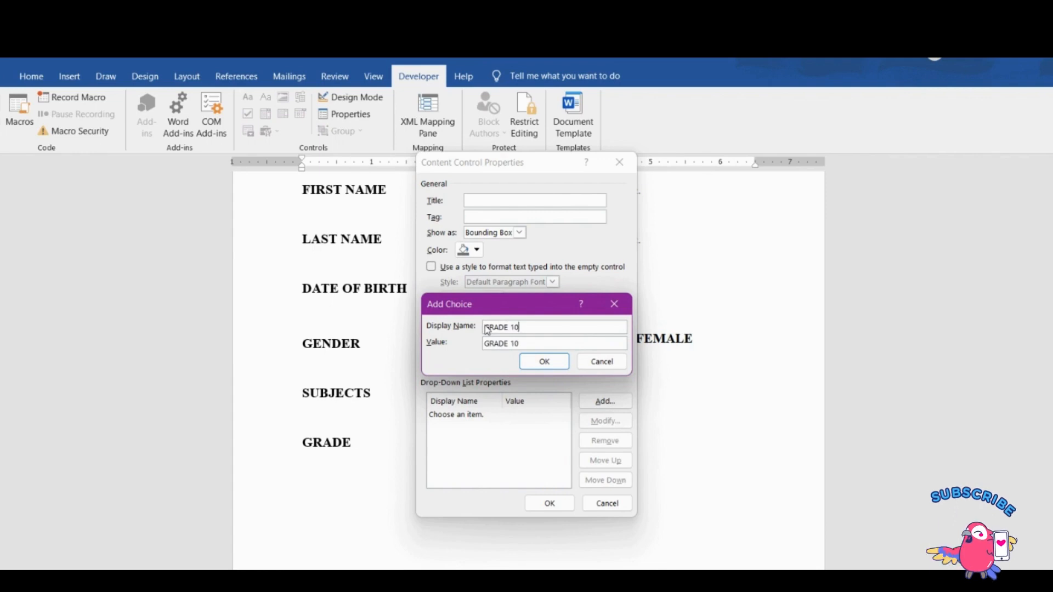
left_click(543, 361)
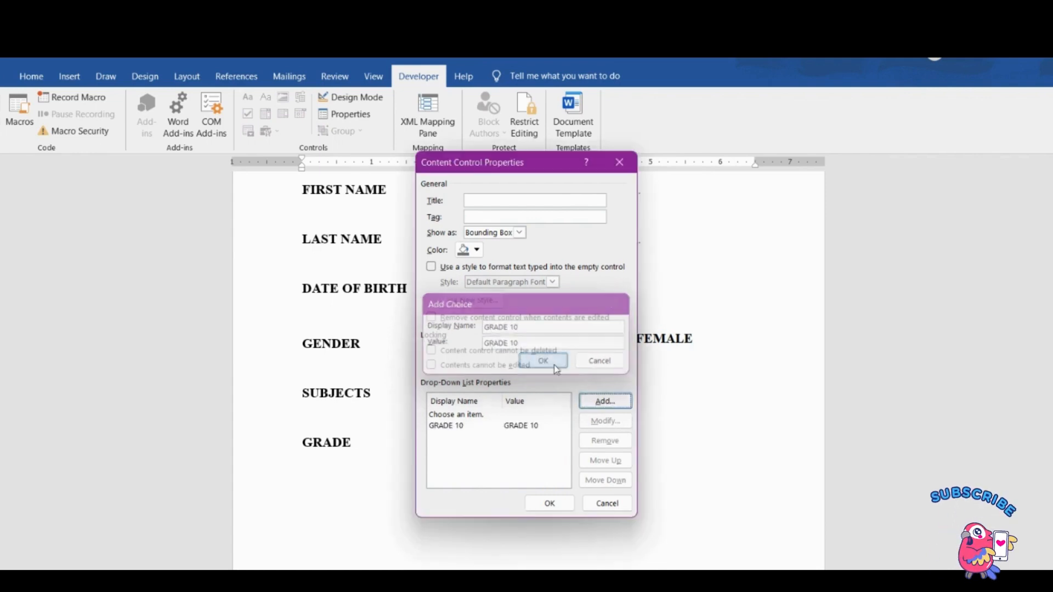
left_click(605, 406)
type("GRADE")
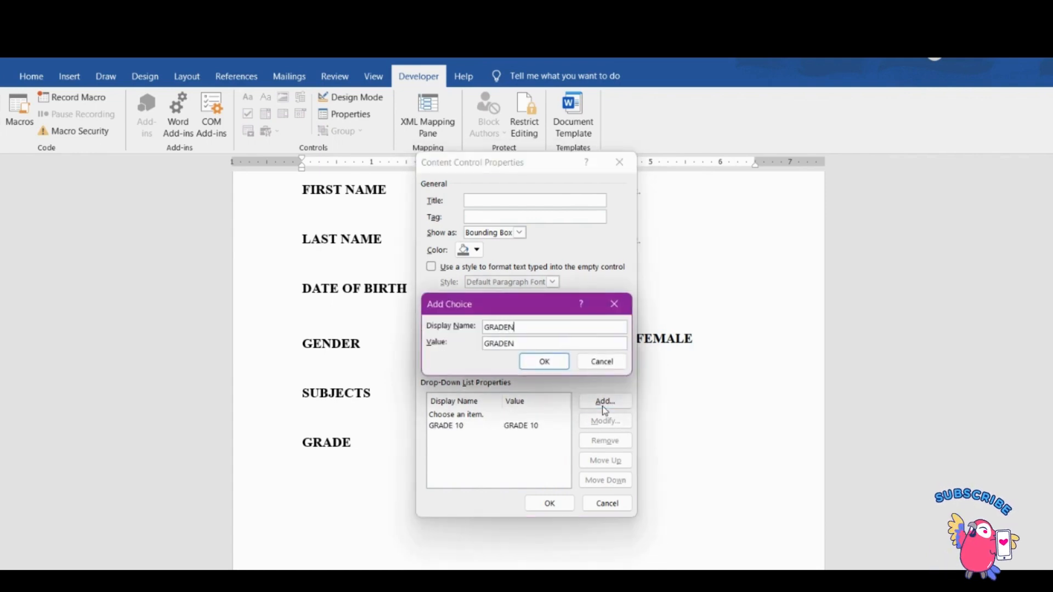
type(" 9")
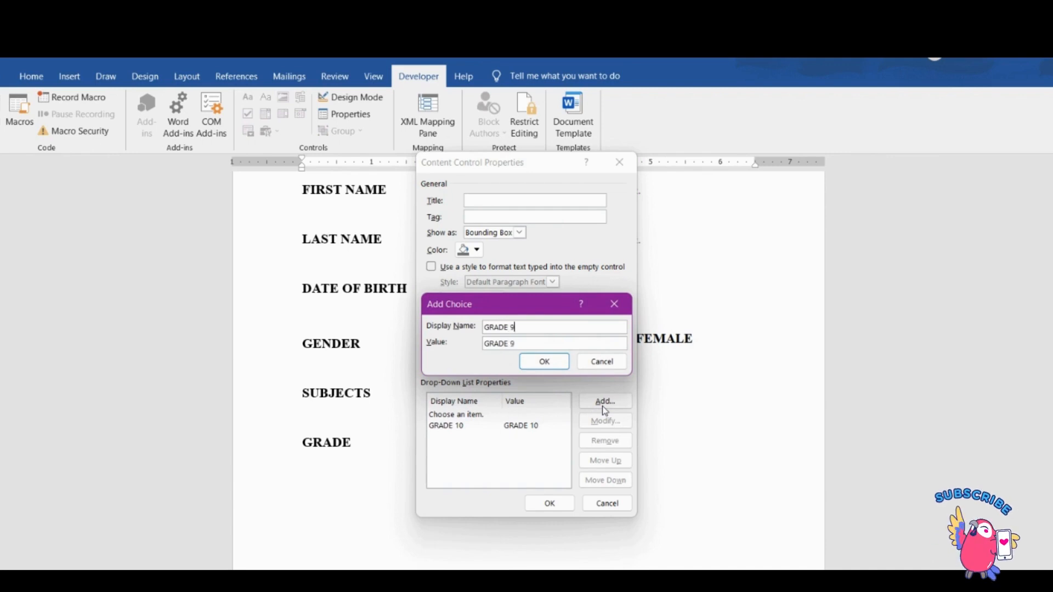
key("BackSpace")
type("11")
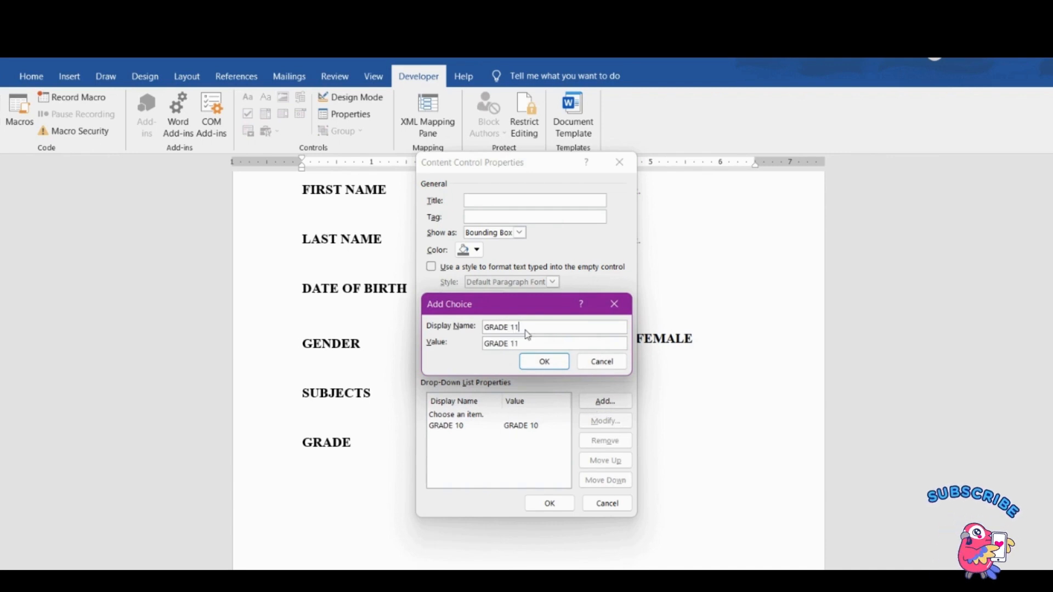
left_click(544, 362)
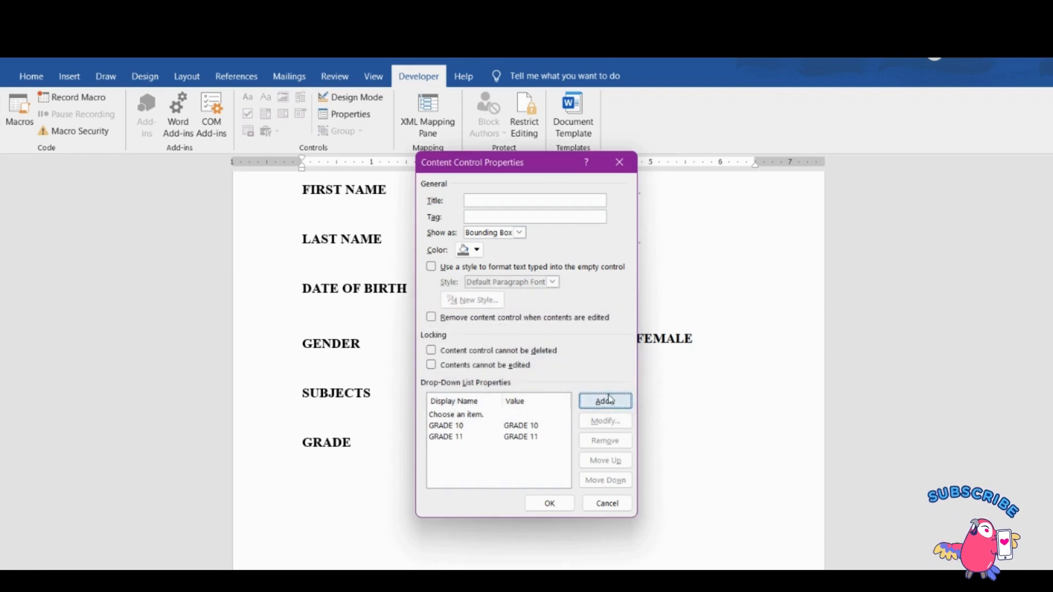
Add the choices GRADE 12 and GRADE 13 to the GRADE list and apply the content control properties.
left_click(605, 401)
type("GRADE 12")
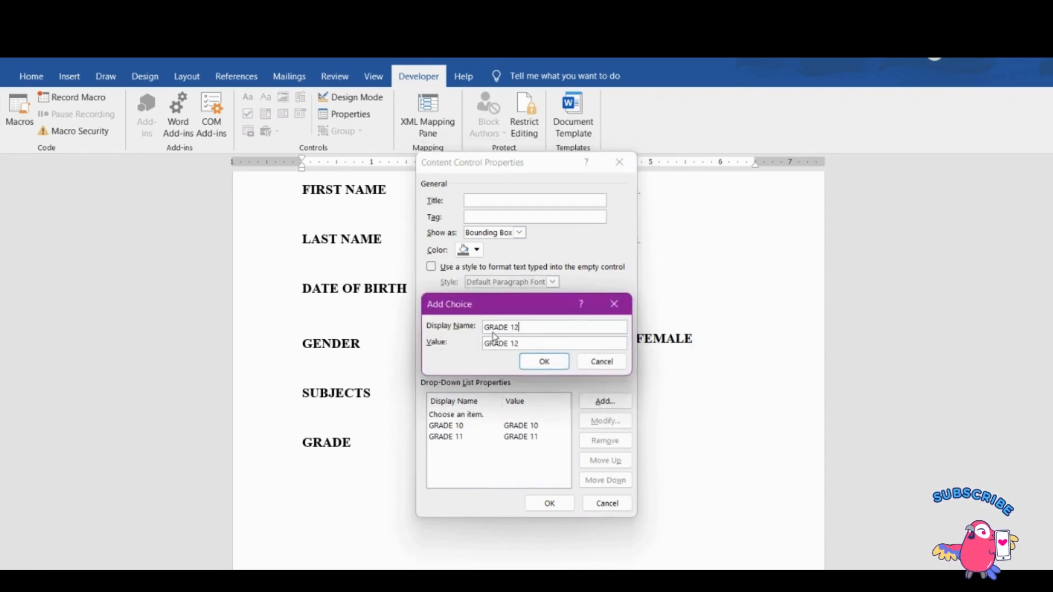
left_click(538, 362)
left_click(619, 404)
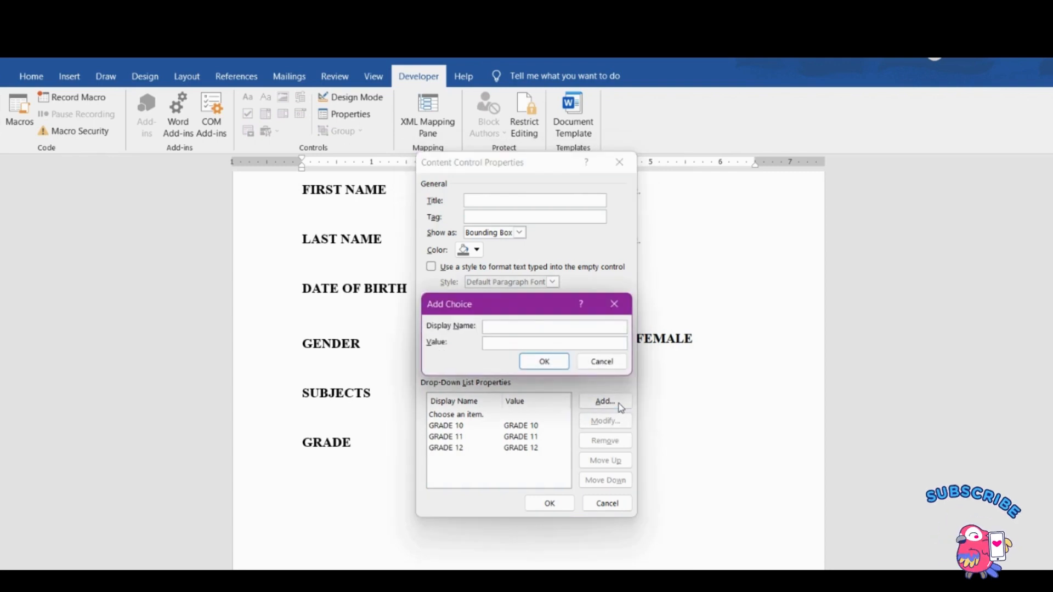
type("G")
key("BackSpace")
type("GRADE")
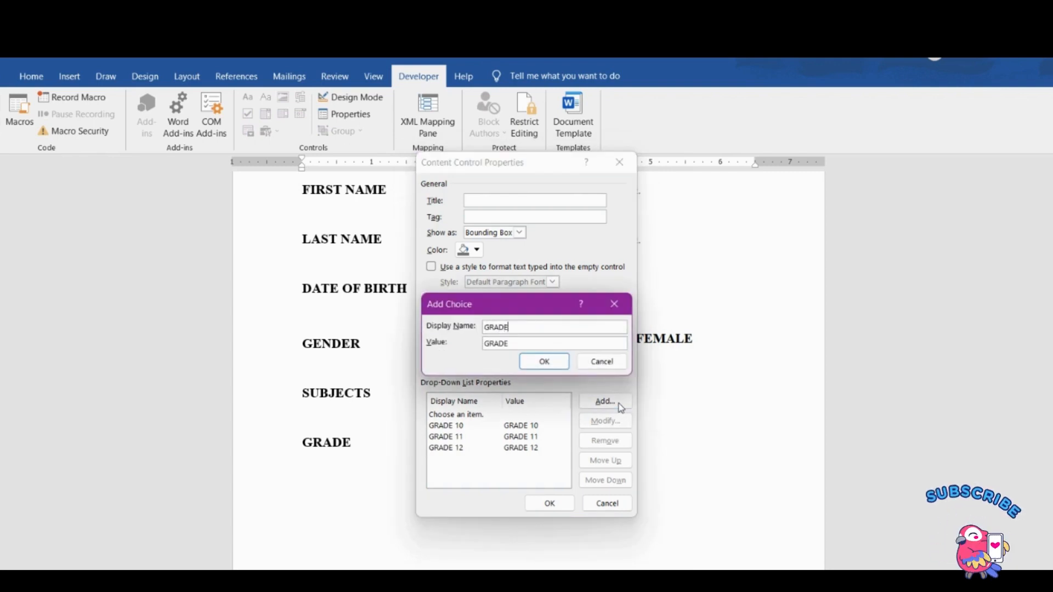
type(" 13")
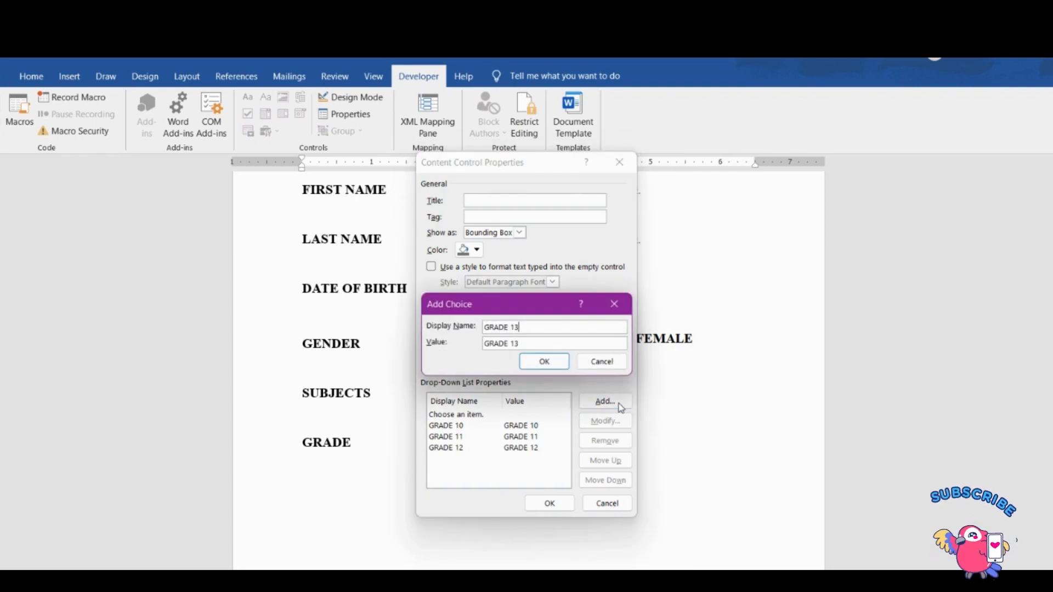
left_click(542, 362)
left_click(550, 503)
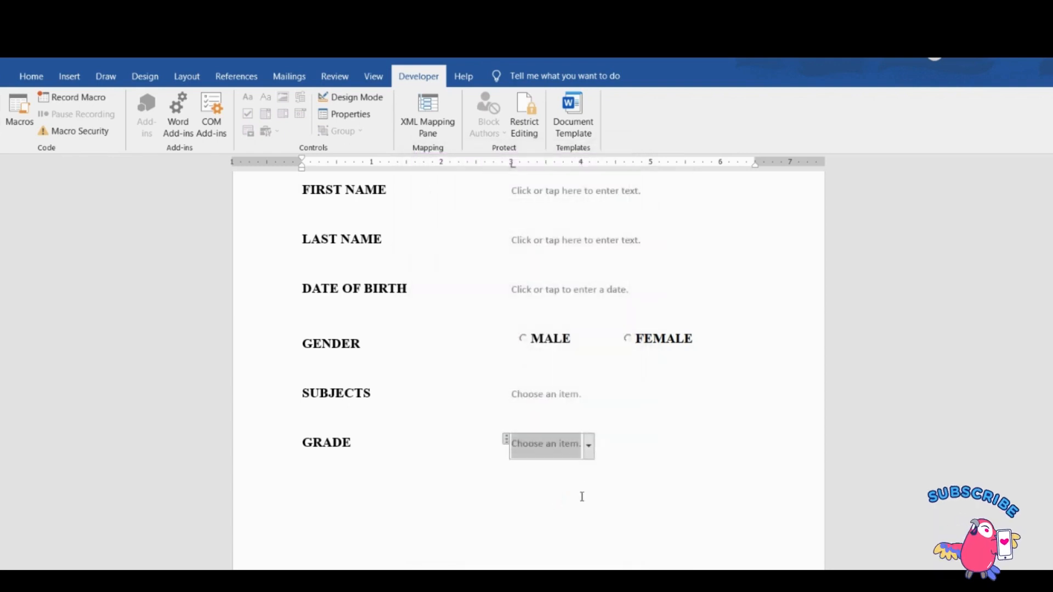
Check the list of choices in the GRADE drop-down control, leaving it without a selection.
left_click(589, 447)
scroll(568, 530, "down", 1)
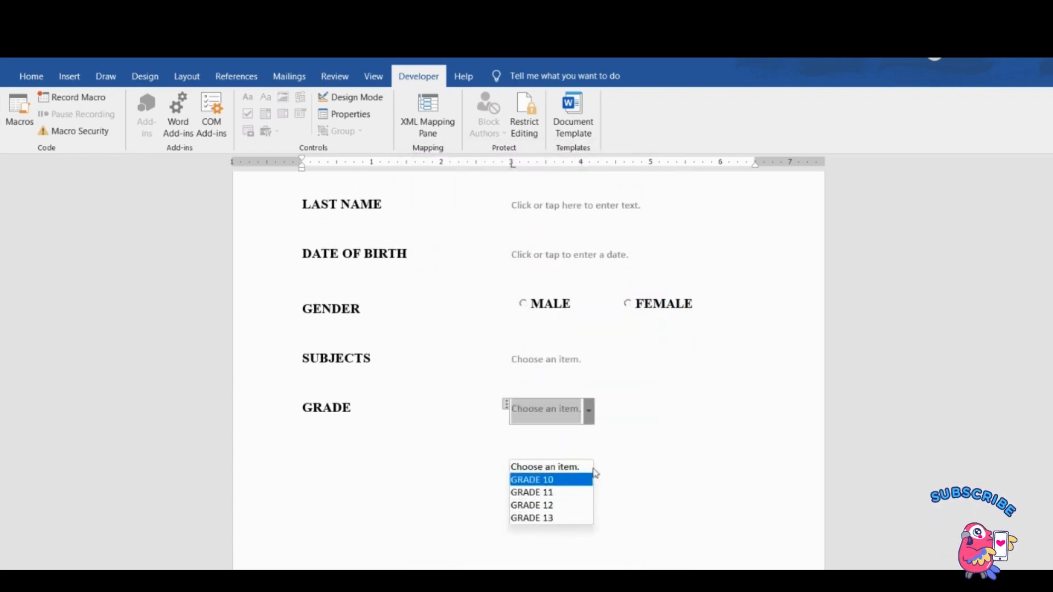
left_click(628, 412)
Add the label REGISTERED on the line below GRADE and align the insertion point with the field column.
left_click(476, 449)
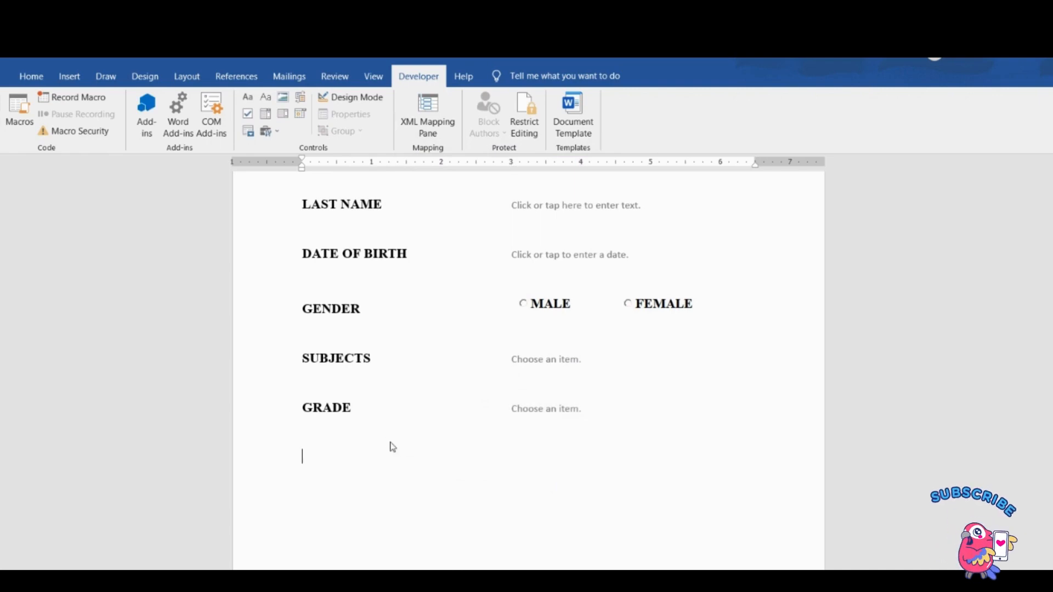
type("REGISTER")
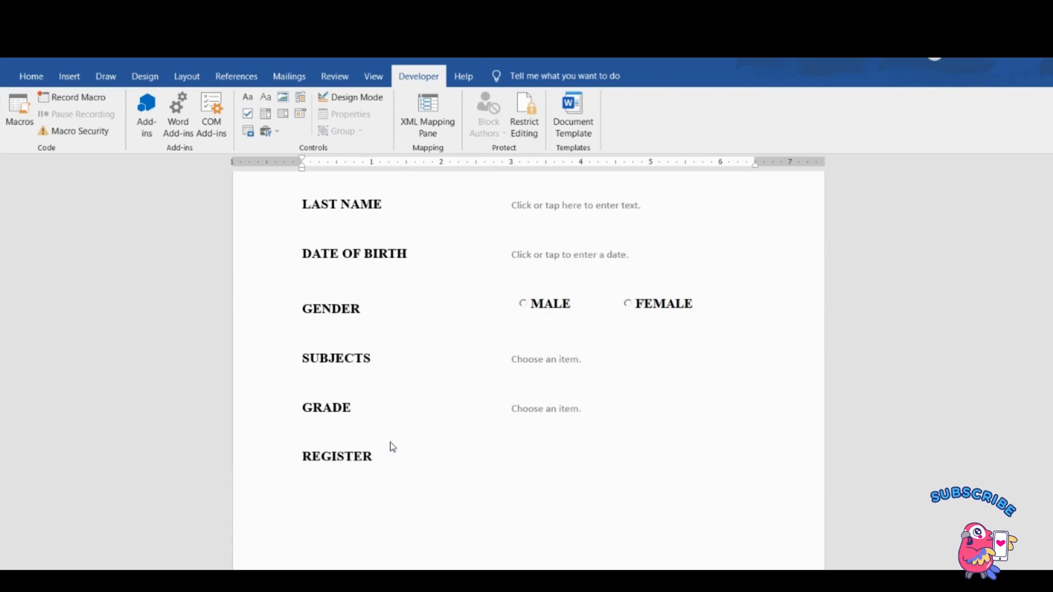
type("ED")
key("Tab")
key("Tab")
key("Tab")
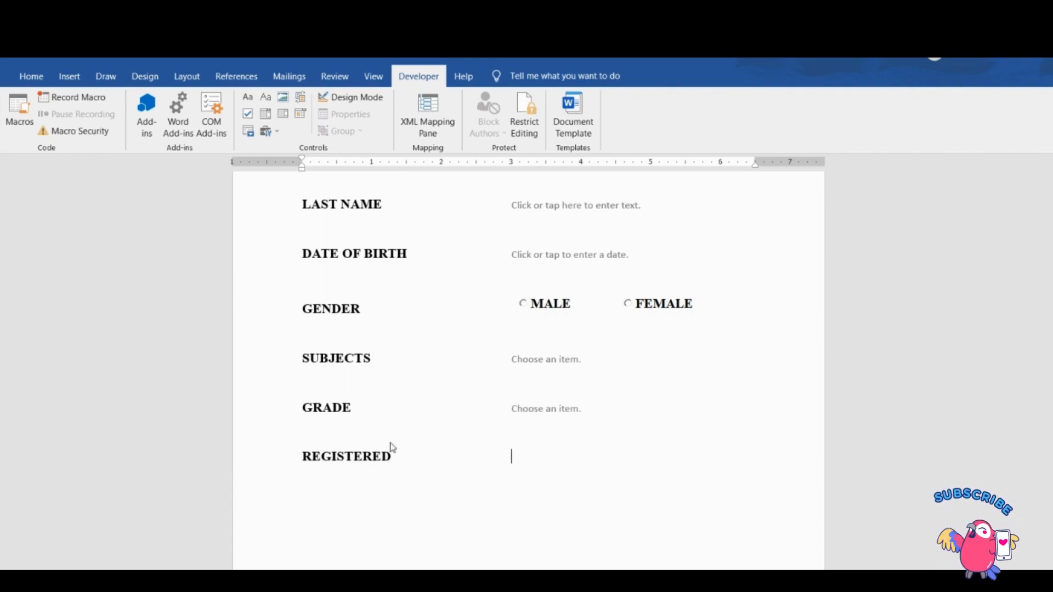
Insert a check box content control beside REGISTERED and tick it.
left_click(247, 114)
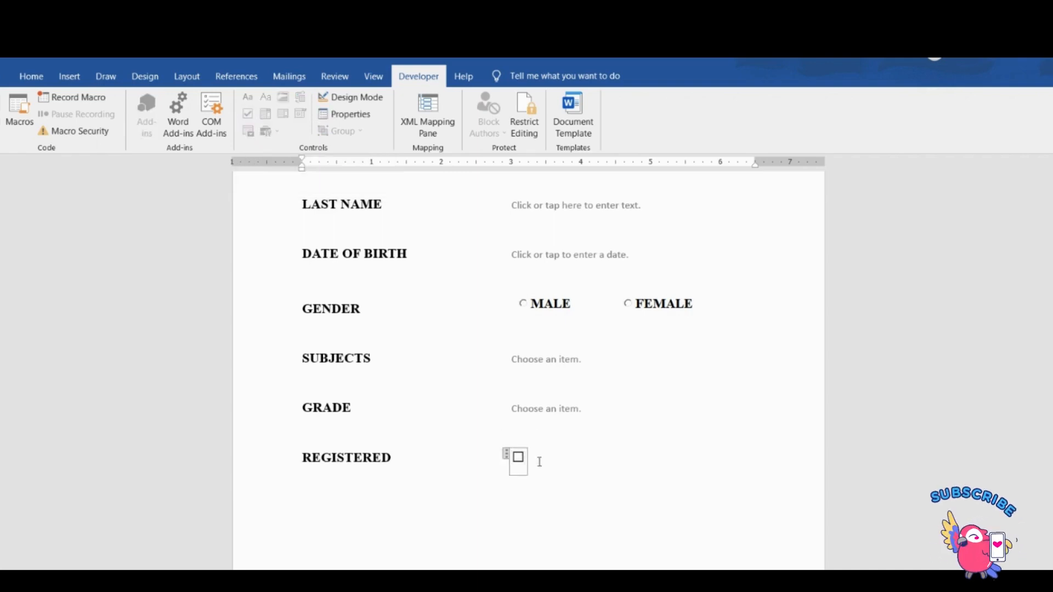
left_click(567, 504)
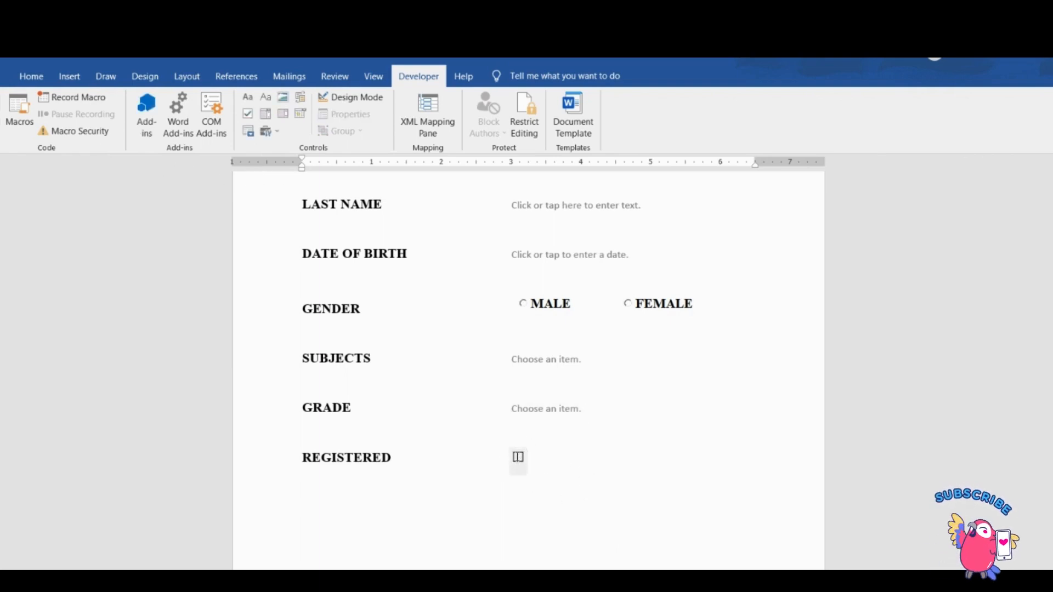
left_click(518, 456)
Review the whole form from the APPLICATION FORM title down to the REGISTERED check box.
scroll(591, 465, "up", 3)
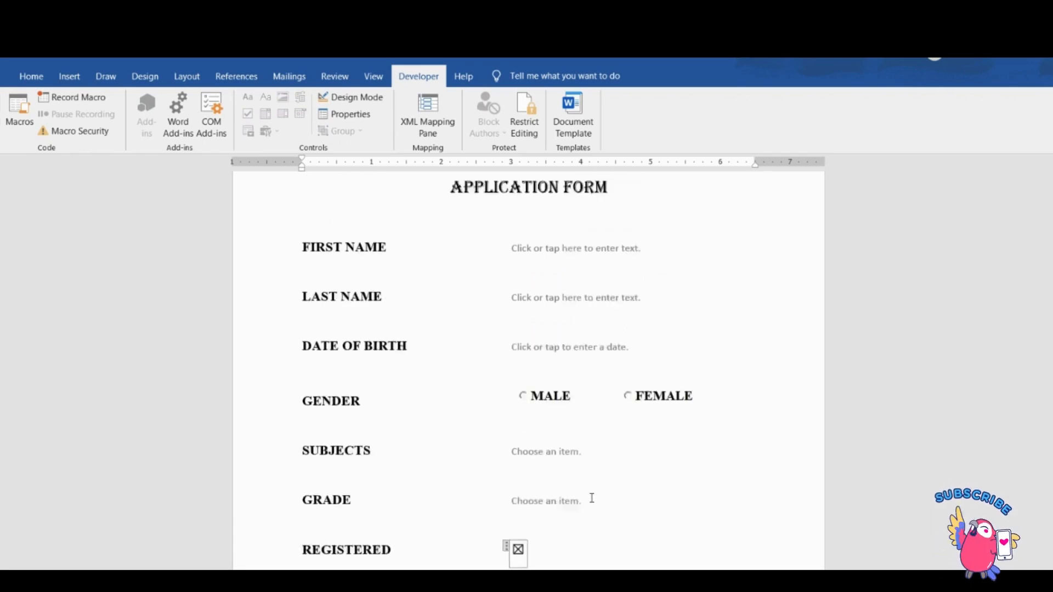
scroll(590, 500, "down", 3)
scroll(587, 272, "up", 2)
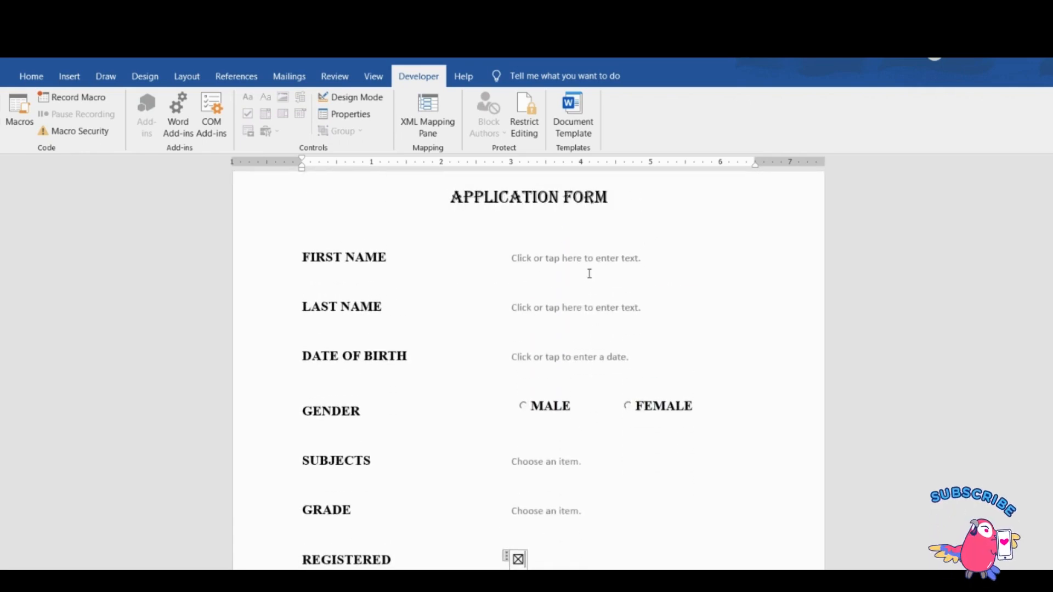
scroll(576, 491, "down", 4)
scroll(577, 491, "up", 4)
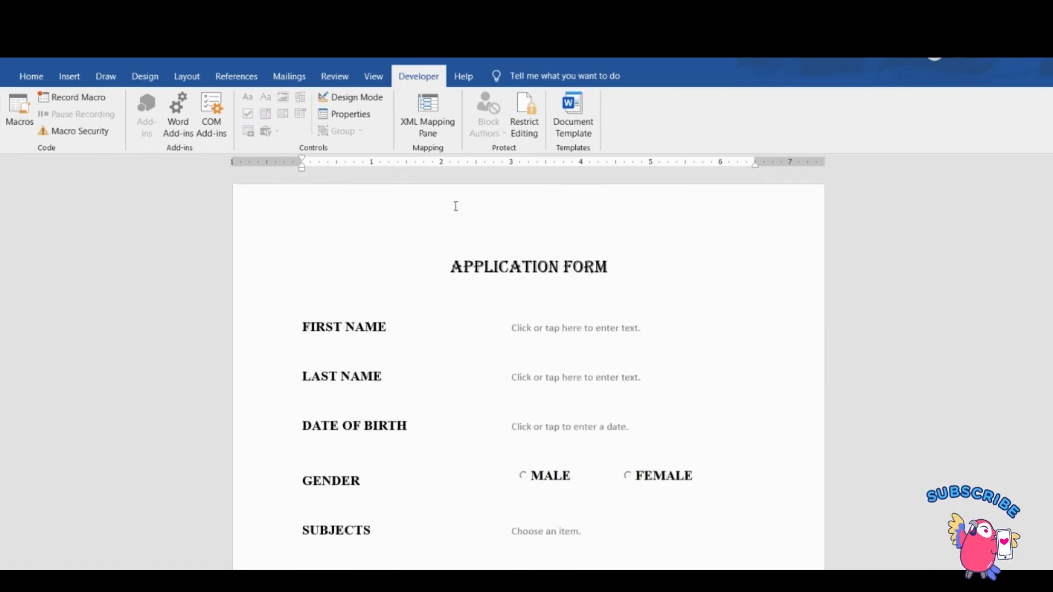
scroll(486, 360, "down", 3)
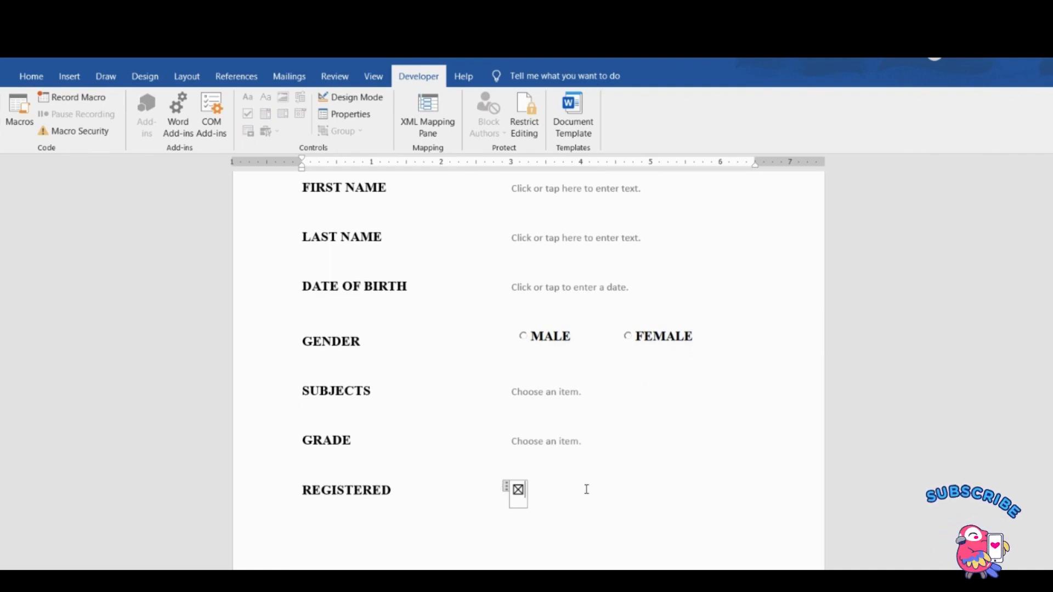
scroll(583, 494, "down", 2)
scroll(580, 498, "up", 3)
left_click(680, 450)
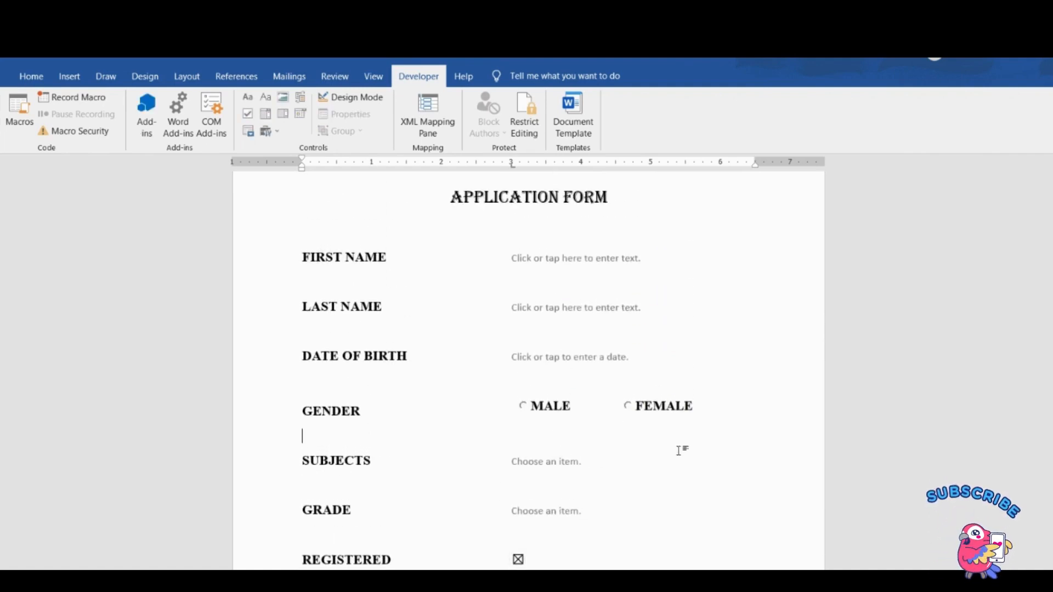
scroll(722, 437, "down", 1)
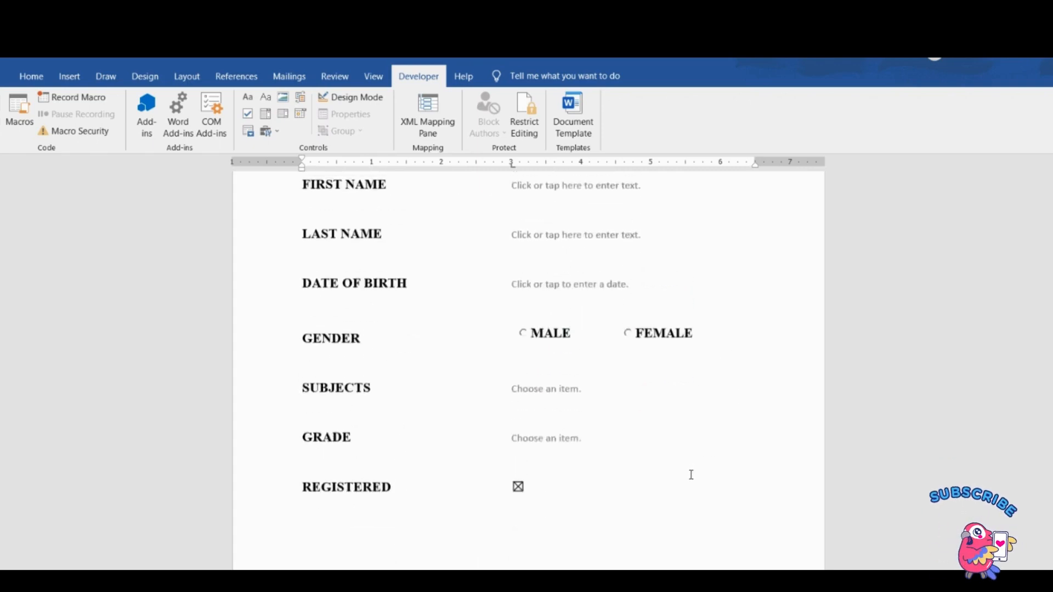
scroll(691, 475, "up", 1)
Turn design mode on and off again, and look over the form's labels and controls once more.
left_click(370, 103)
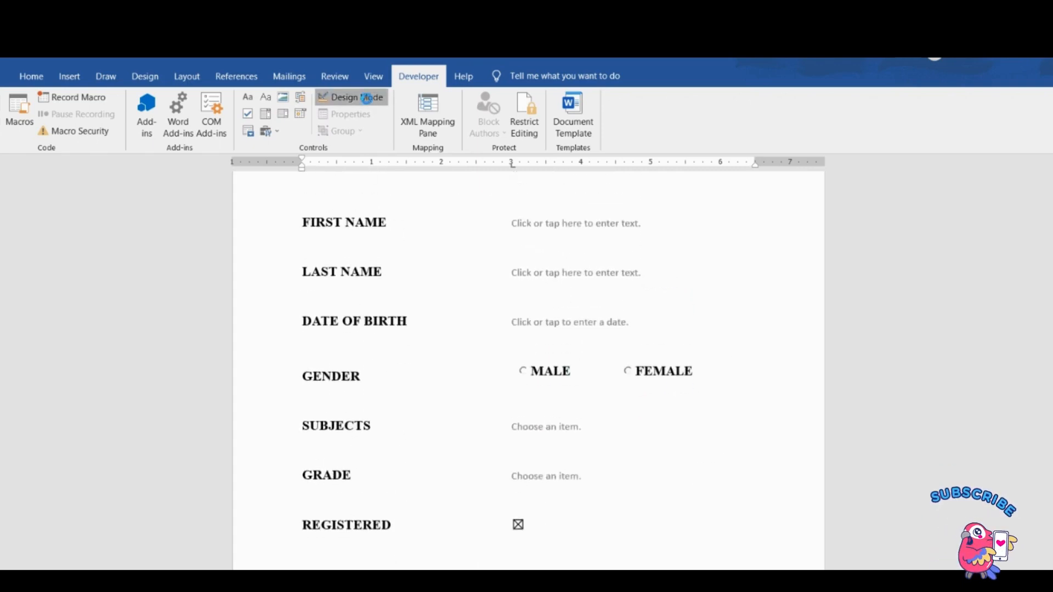
left_click(369, 103)
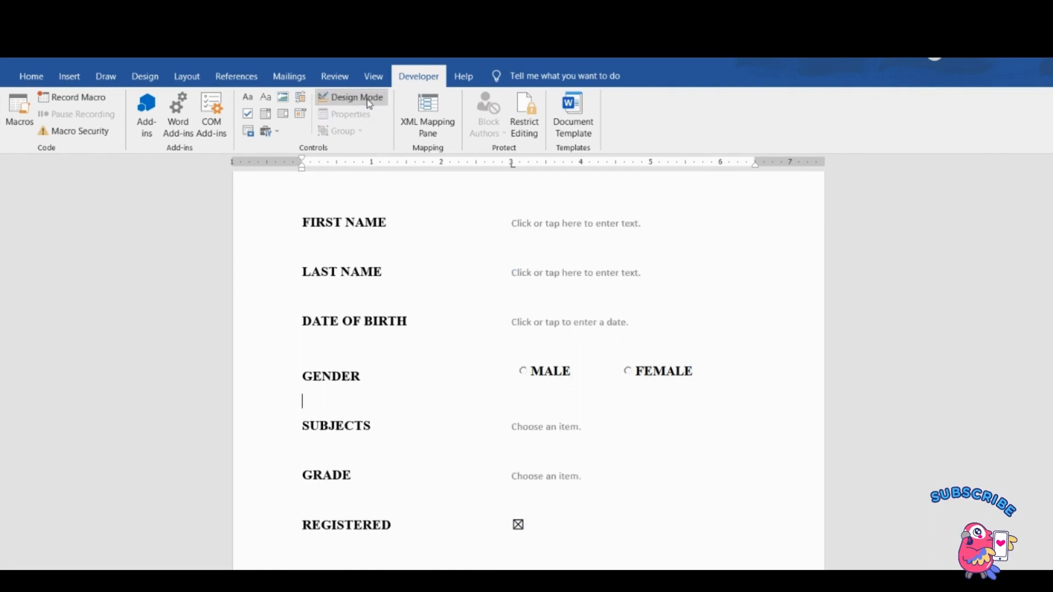
scroll(590, 428, "down", 3)
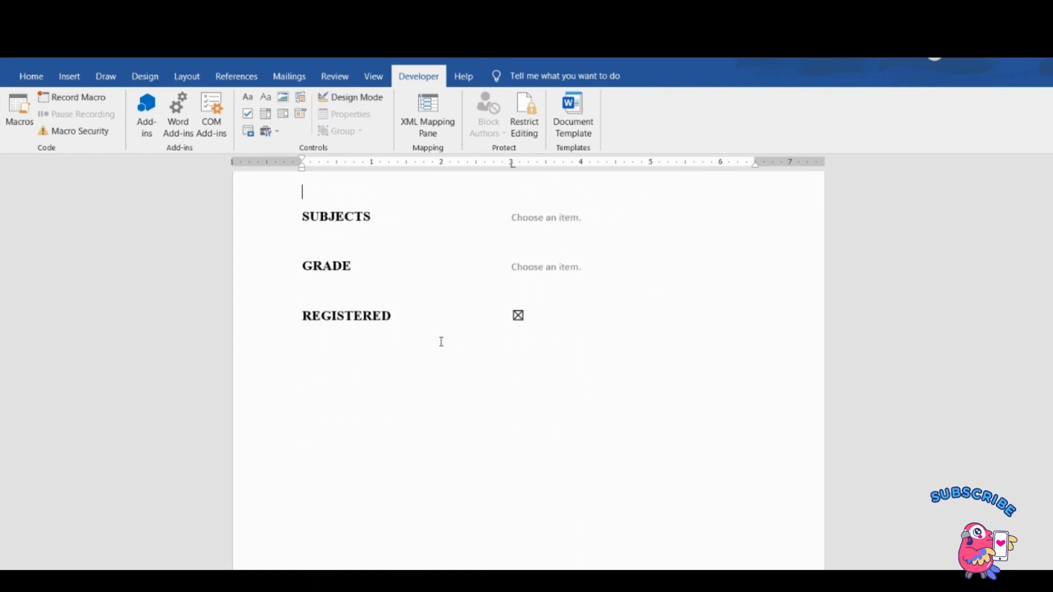
scroll(441, 341, "up", 4)
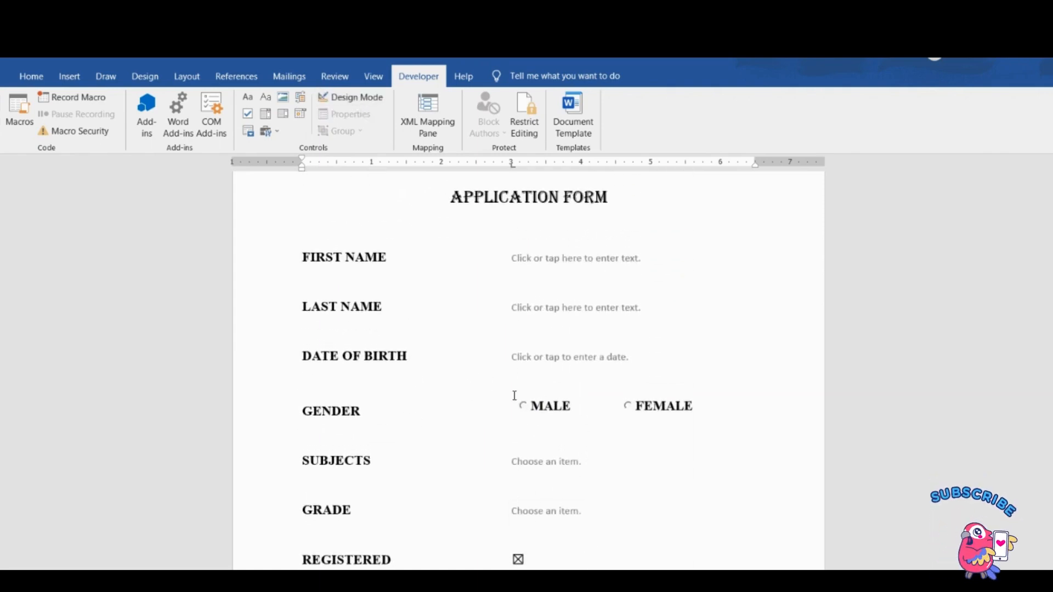
scroll(514, 395, "up", 1)
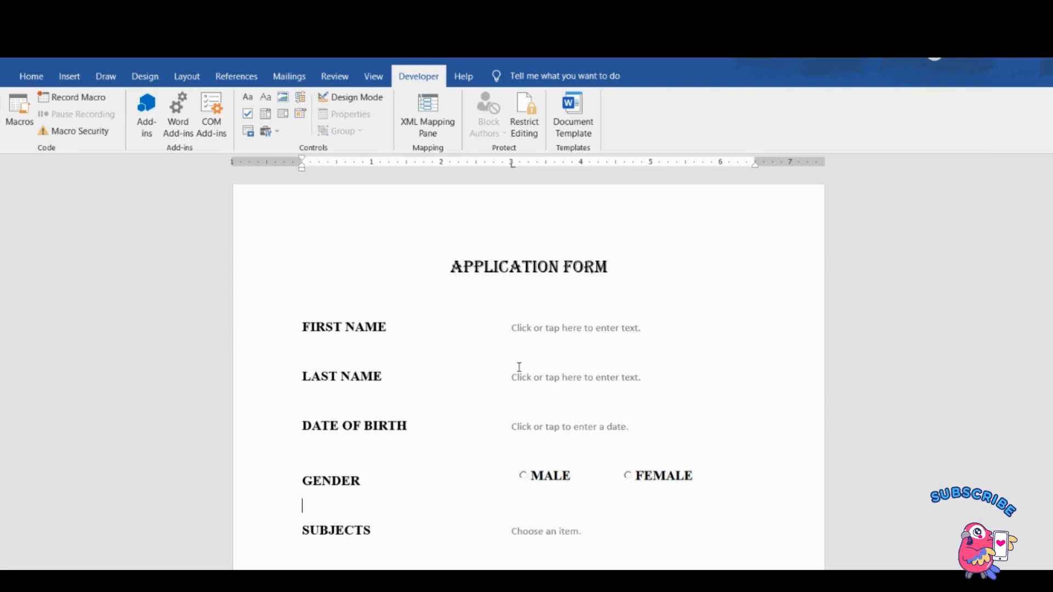
scroll(521, 493, "down", 4)
scroll(522, 493, "up", 3)
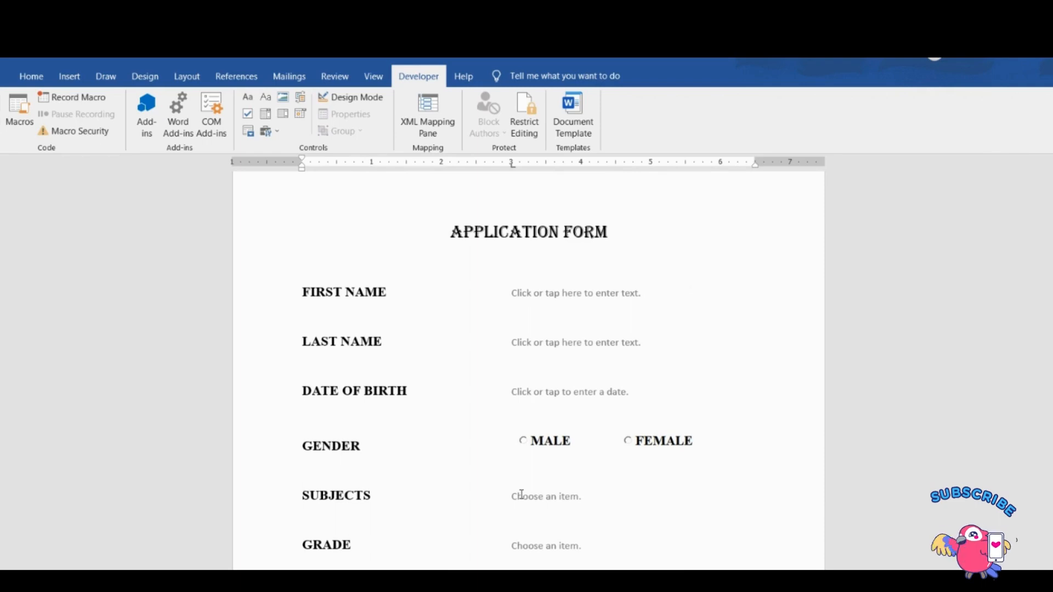
scroll(524, 420, "down", 1)
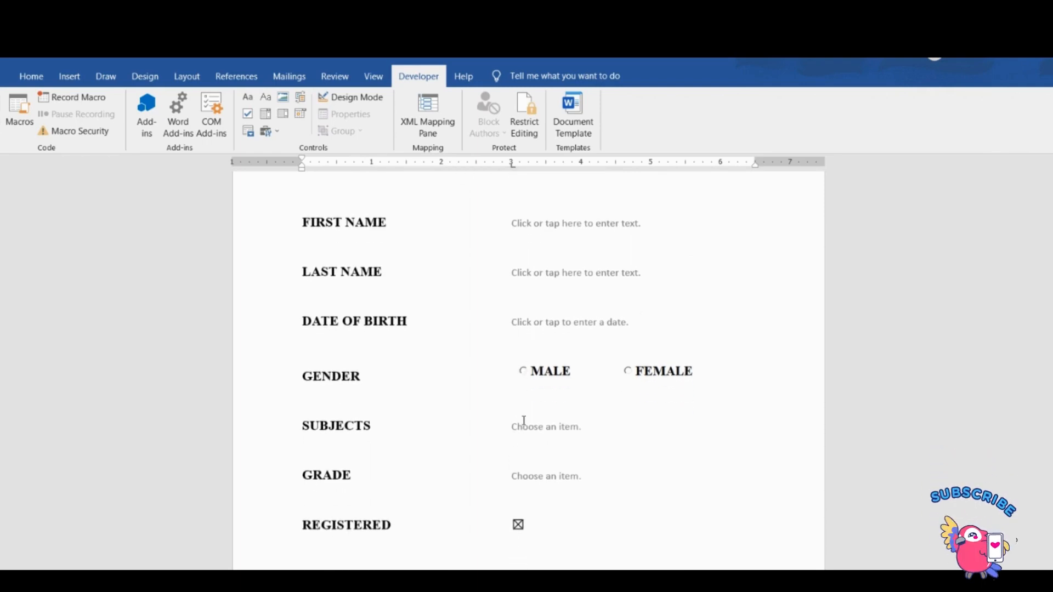